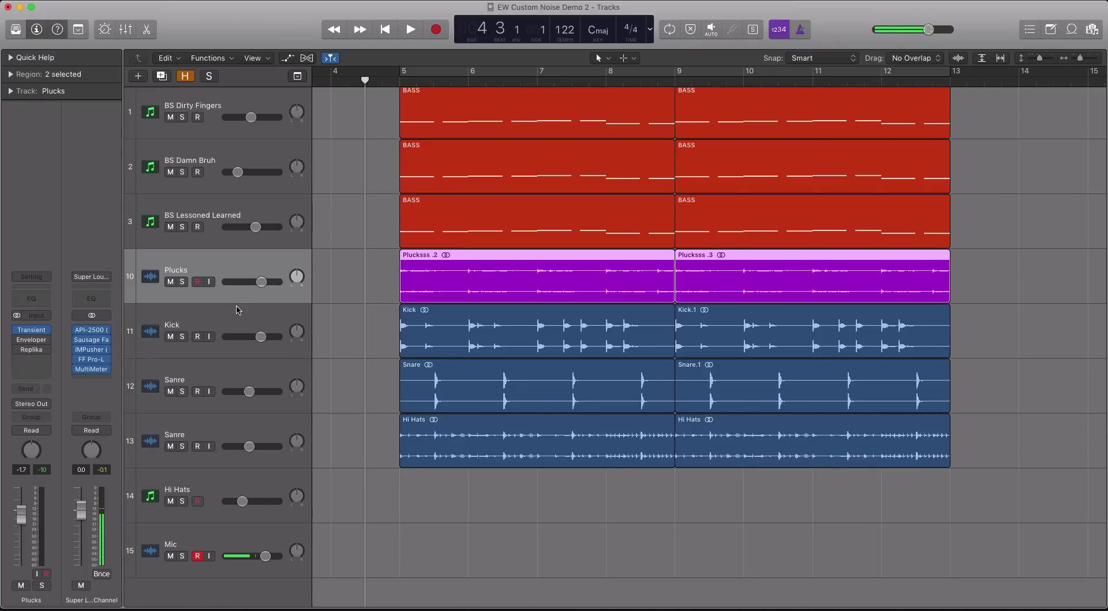
- Inspect the Transient Shaper and Enveloper inserts on the Plucks channel, closing each plug-in after viewing it
click(35, 330)
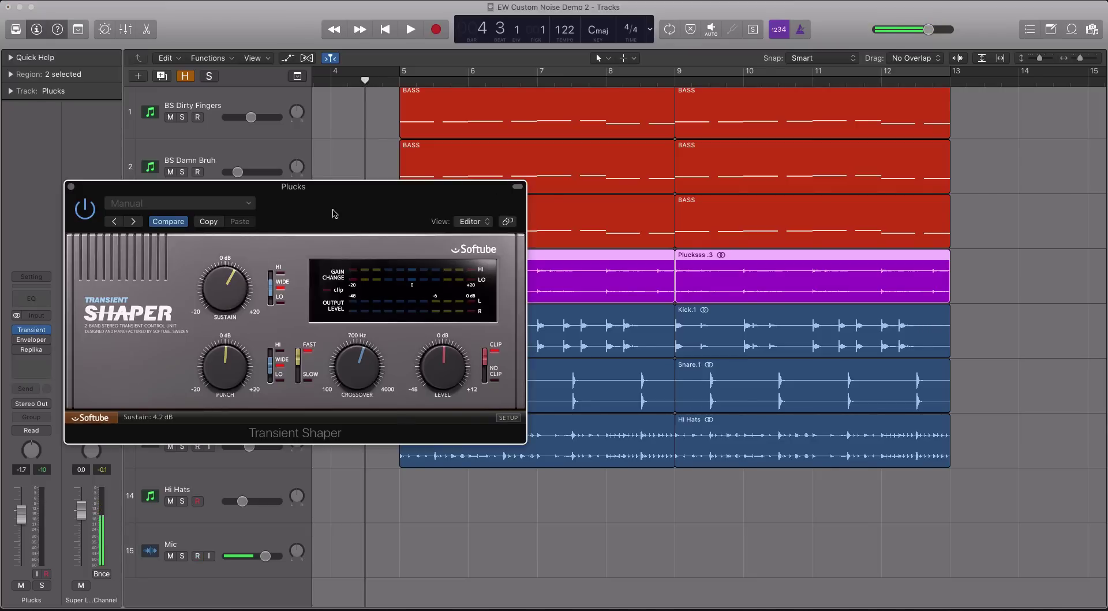
drag(335, 213, 662, 123)
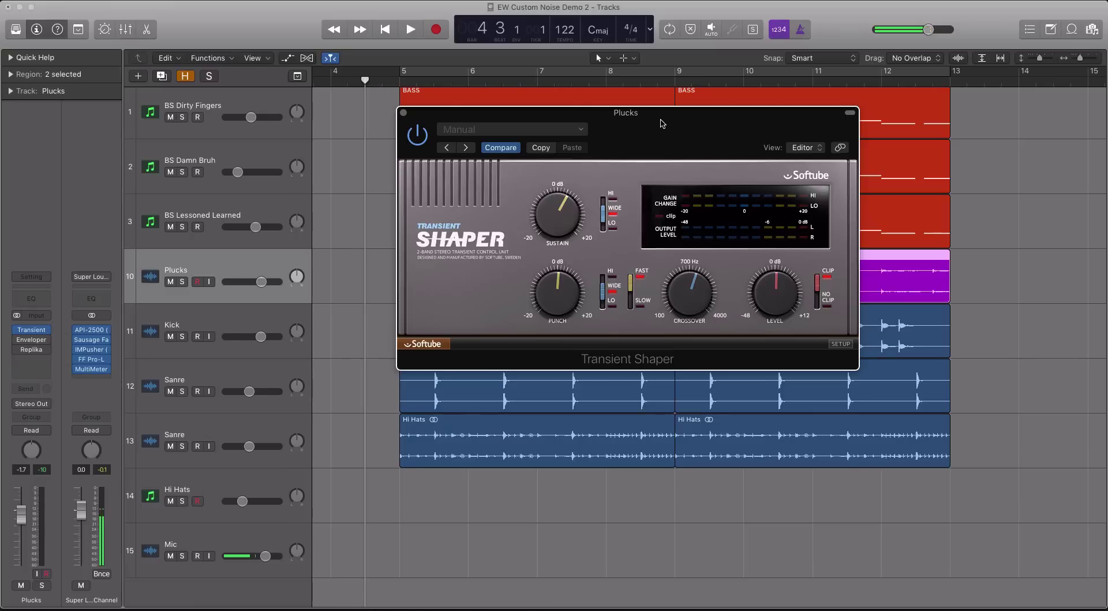
click(403, 112)
click(19, 339)
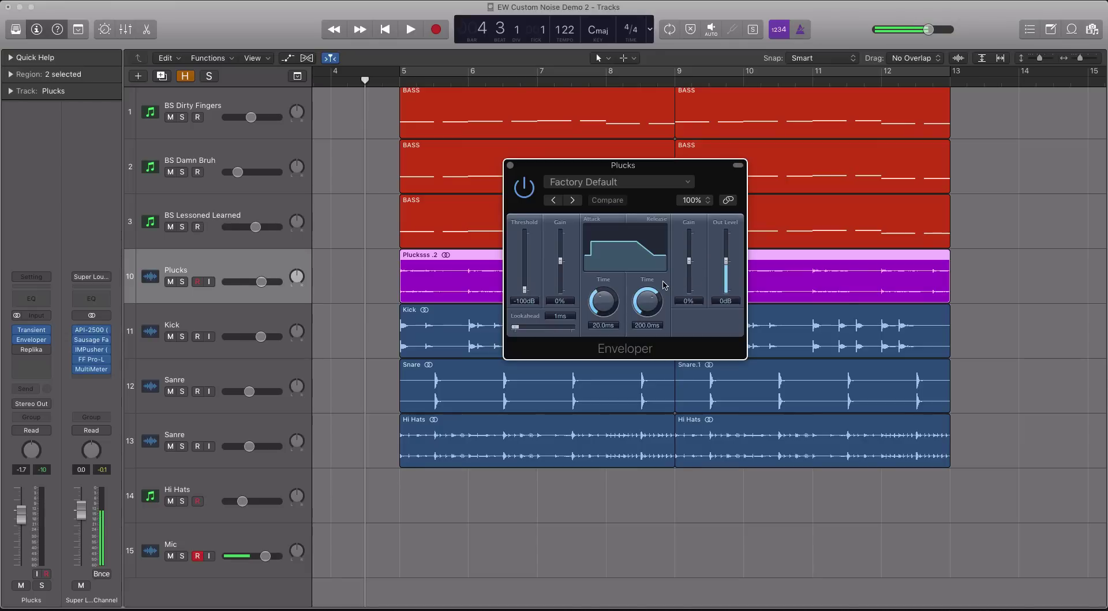
click(511, 167)
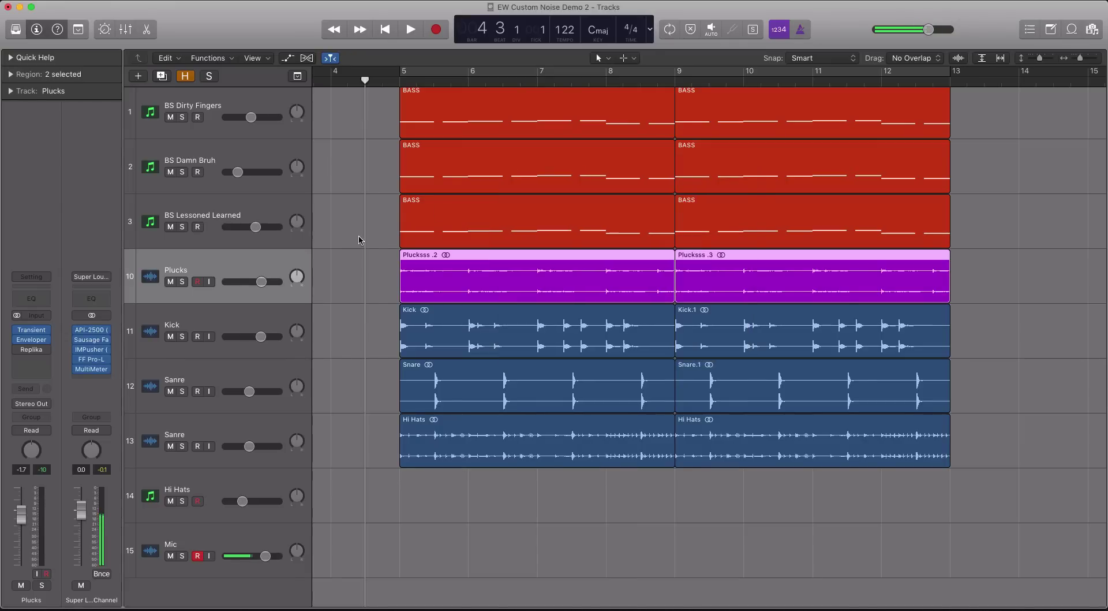
- In the Plucks track's Transient Shaper, lower Sustain slightly and set Punch to 0.2 dB, then close the plug-in
click(31, 330)
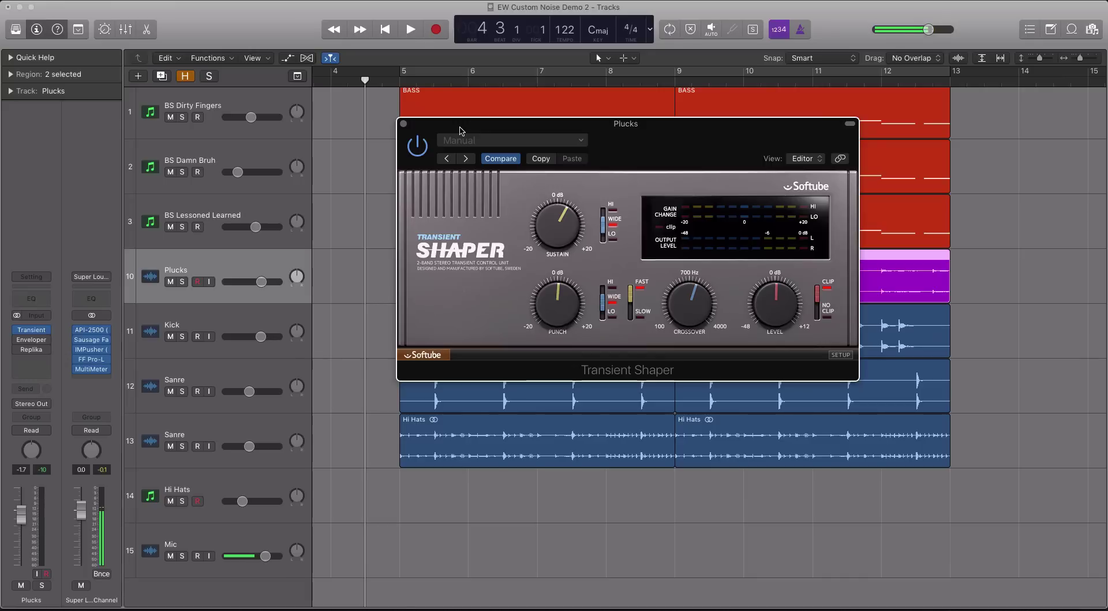
drag(461, 130, 520, 154)
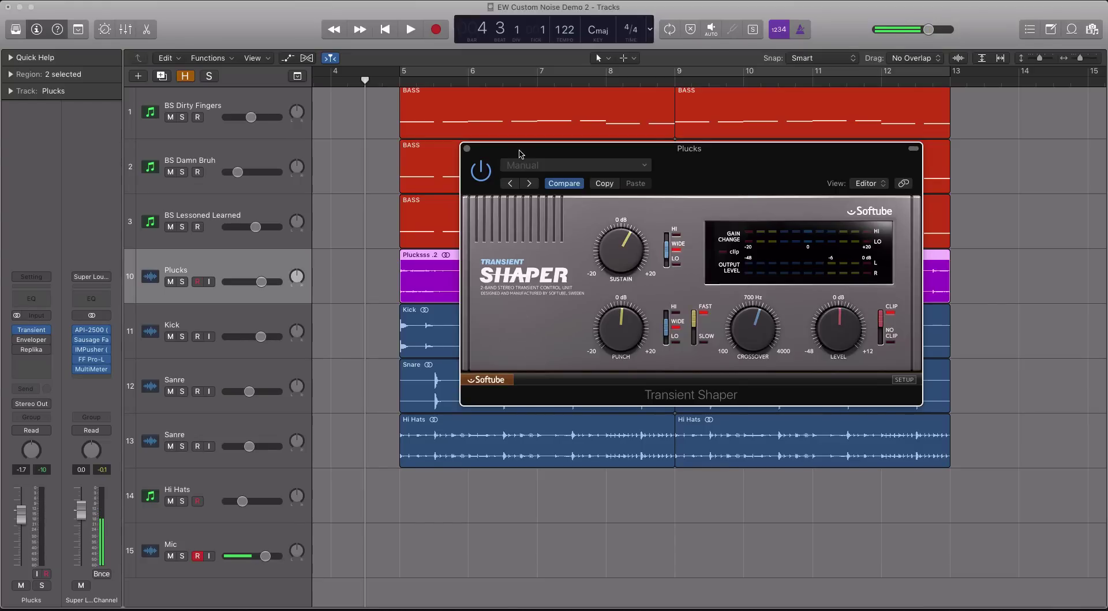
drag(613, 238, 614, 245)
drag(621, 322, 624, 308)
drag(624, 309, 625, 333)
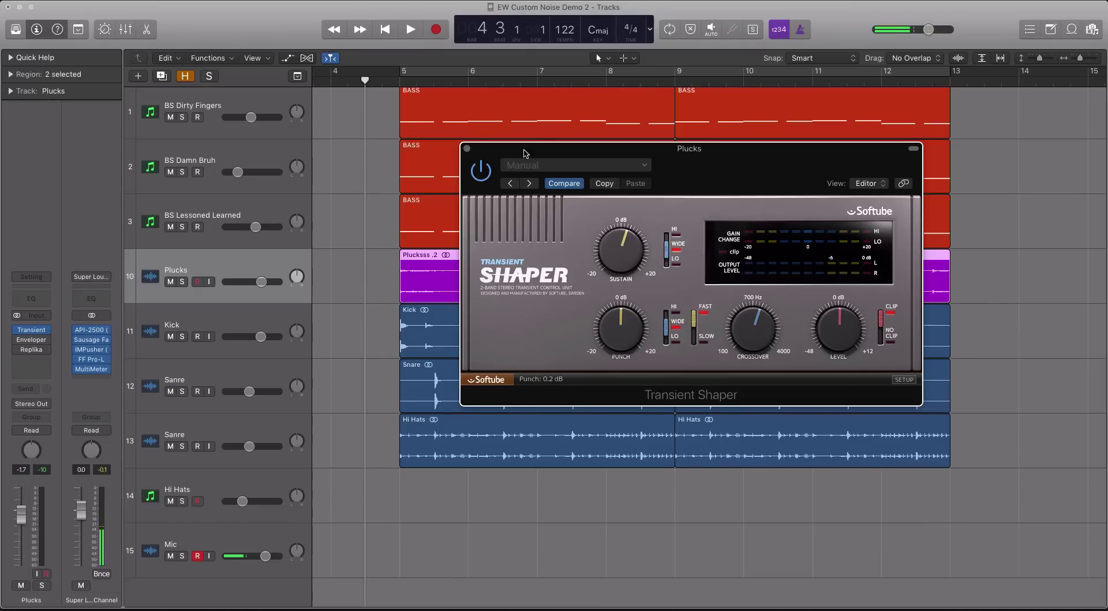
click(467, 148)
- Play the arrangement from just before bar 5 and set Sustain to 4.4 dB in the Plucks Transient Shaper
key(super+Right)
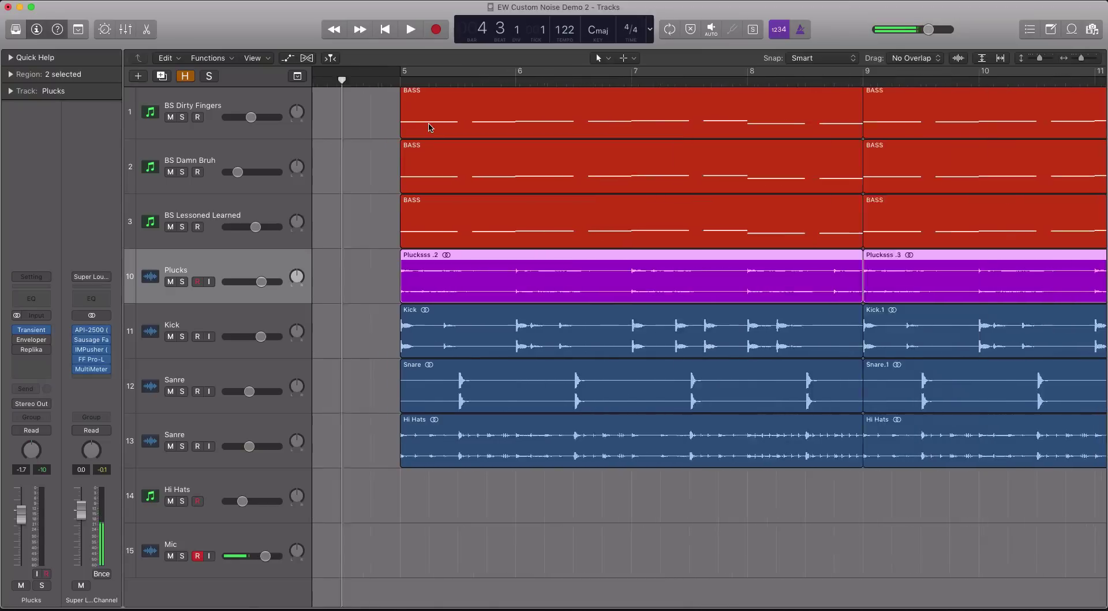
key(super+Left)
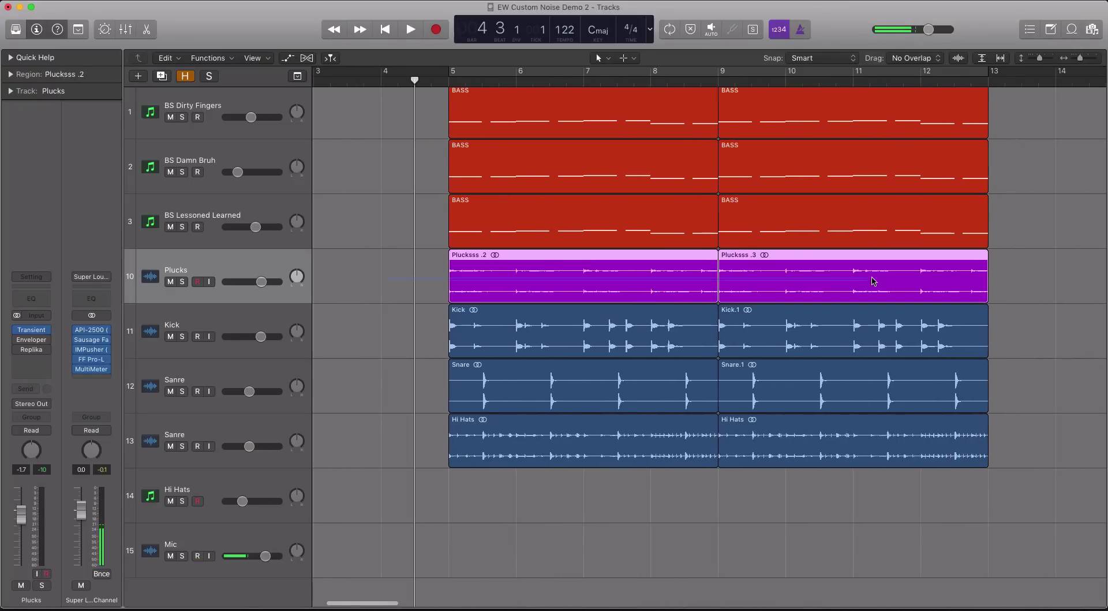
key(space)
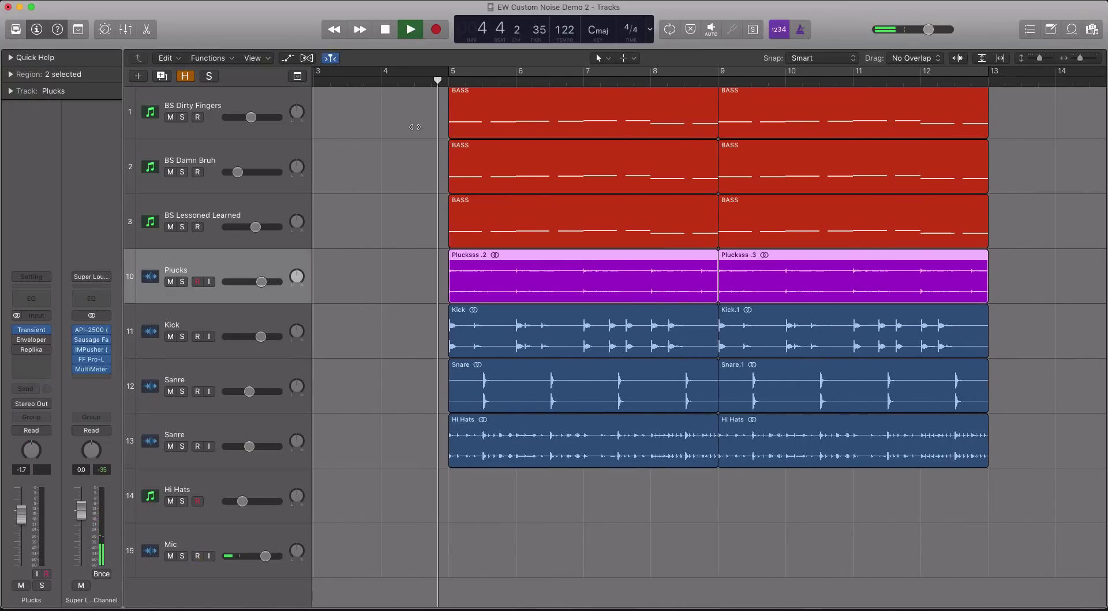
click(33, 329)
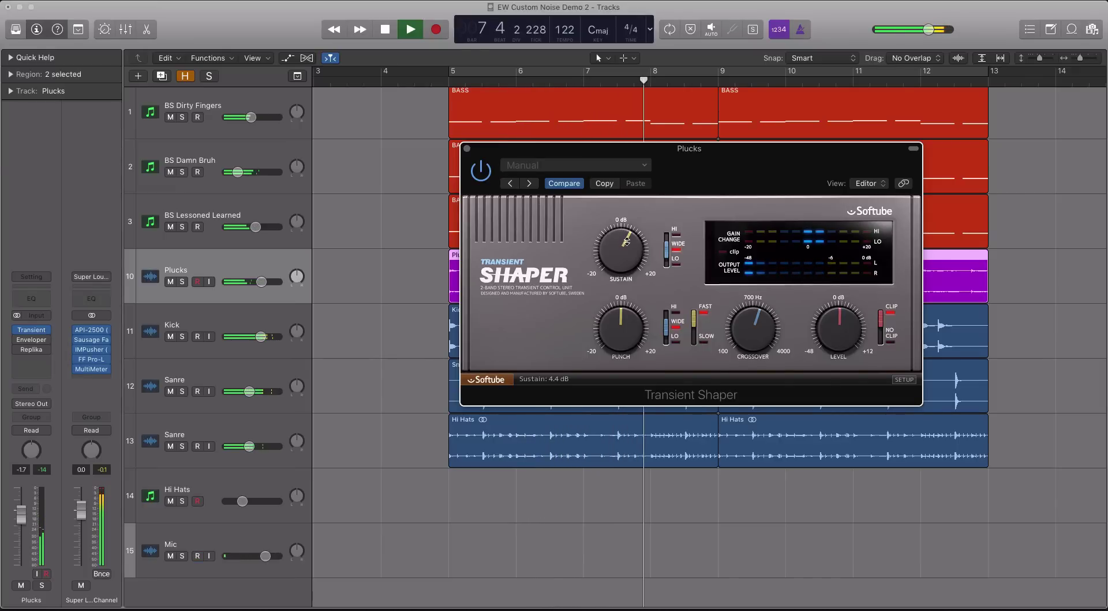
click(198, 556)
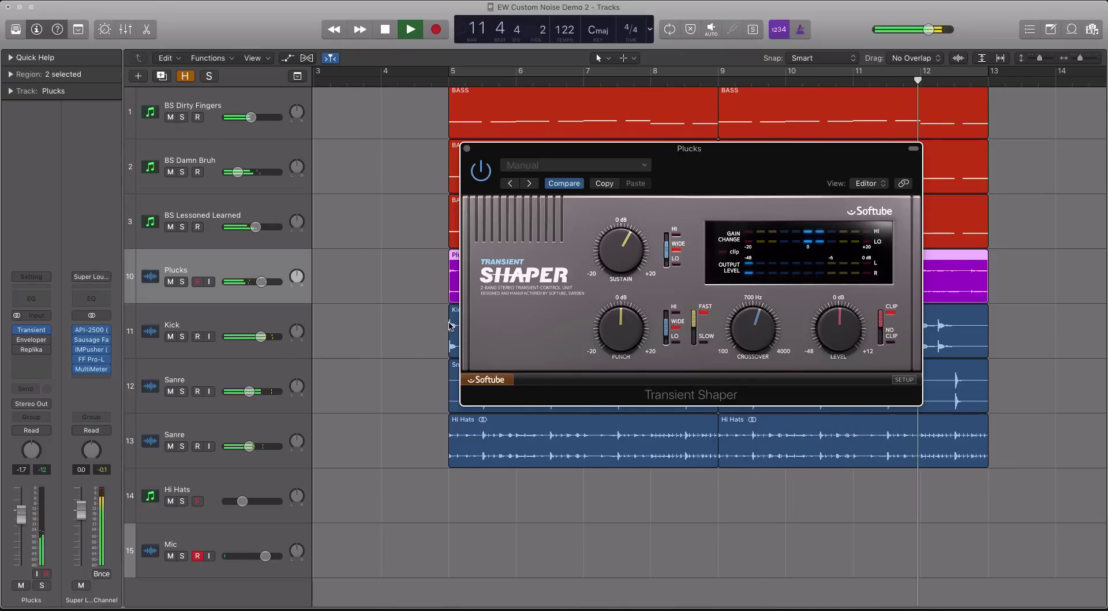
- Stop playback, turn on cycling for bars 5 to 13 and close the Transient Shaper
key(space)
click(483, 72)
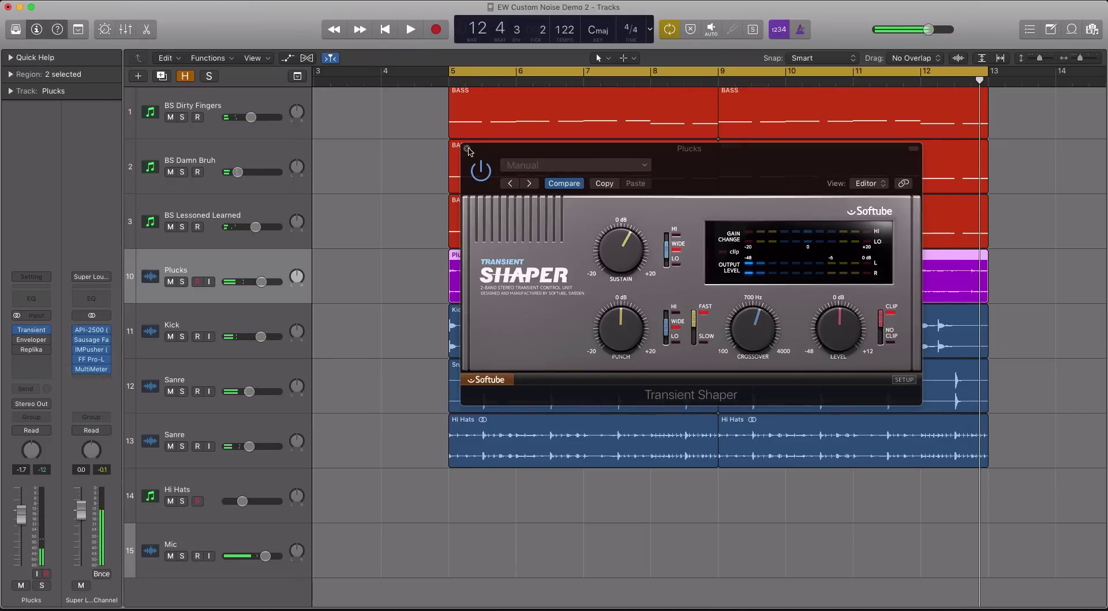
click(468, 149)
- Examine the Plucks waveform's hits and decaying tails up close, alongside the Kick regions
key(super+Down)
key(super+Right)
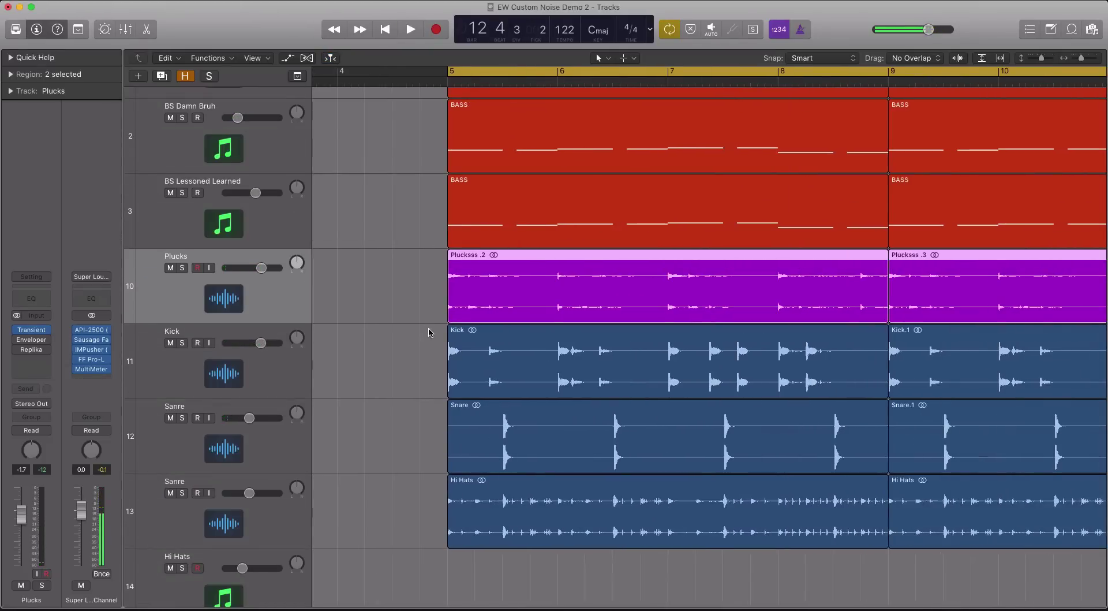
key(super+Down)
key(super+Down)
key(super+Down)
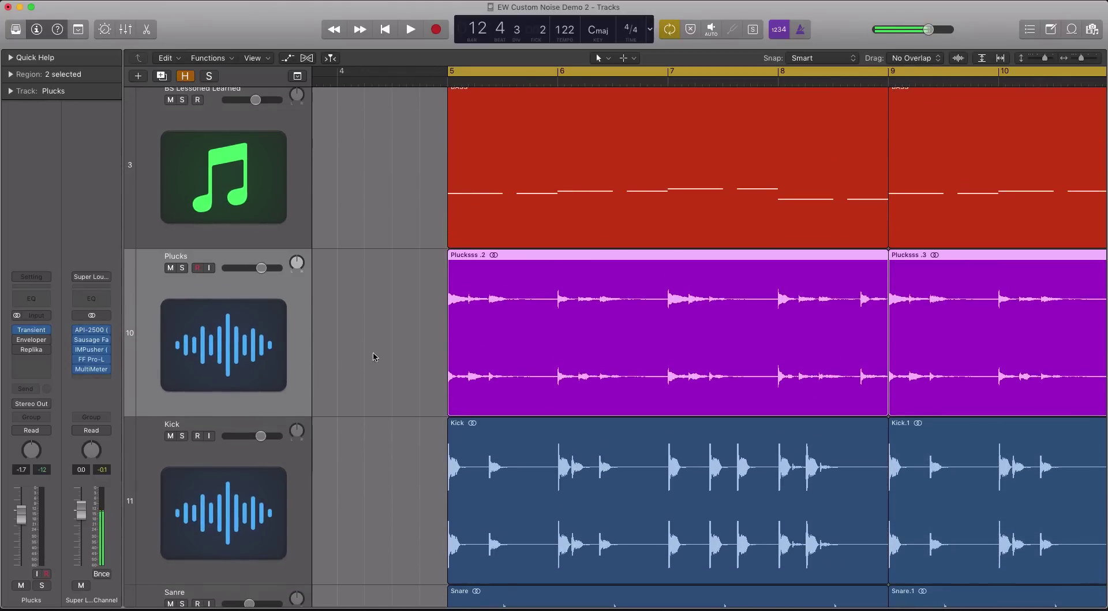
key(super+Right)
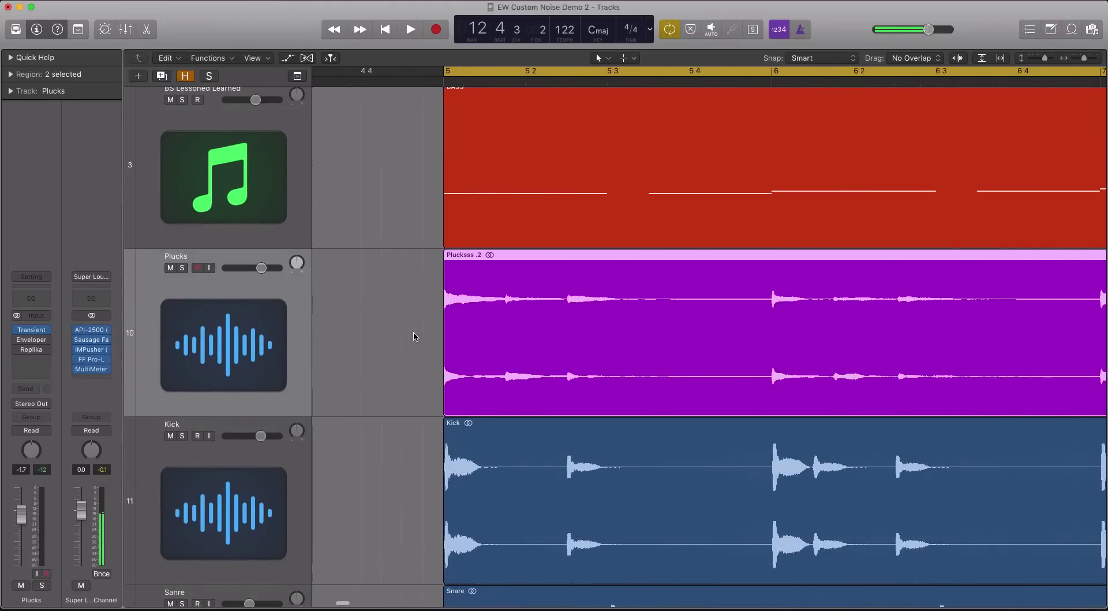
key(super+Right)
key(super+Down)
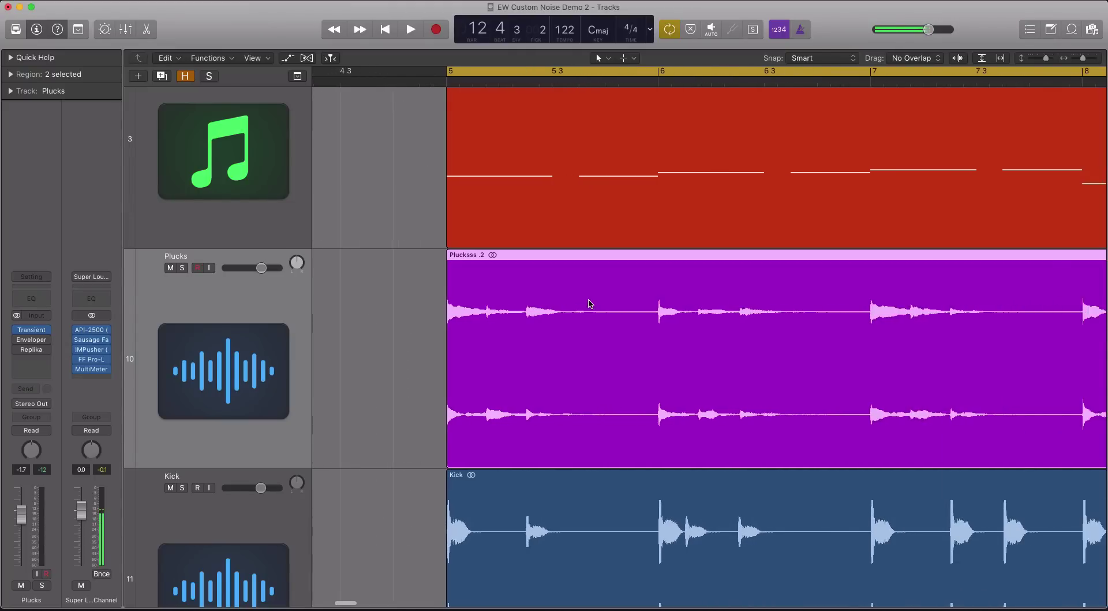
key(super+Left)
key(super+Left)
key(super+Up)
key(super+Right)
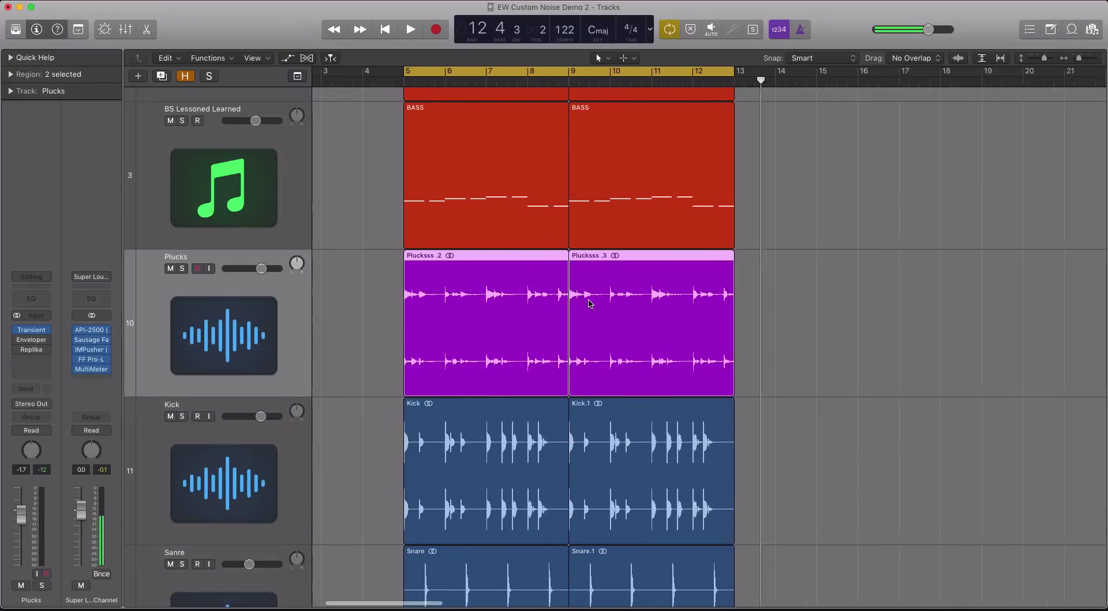
scroll(589, 304, right, 3)
scroll(488, 303, down, 2)
key(super+Right)
key(super+Right)
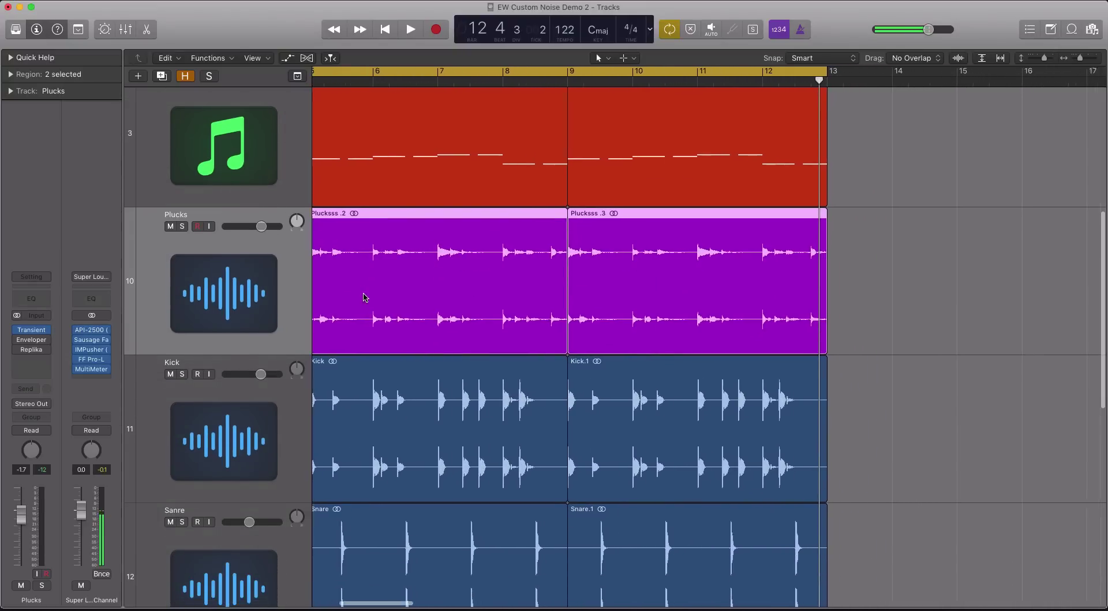
- Solo the Plucks track and audition it with the Transient Shaper's Sustain at 20 dB
click(31, 334)
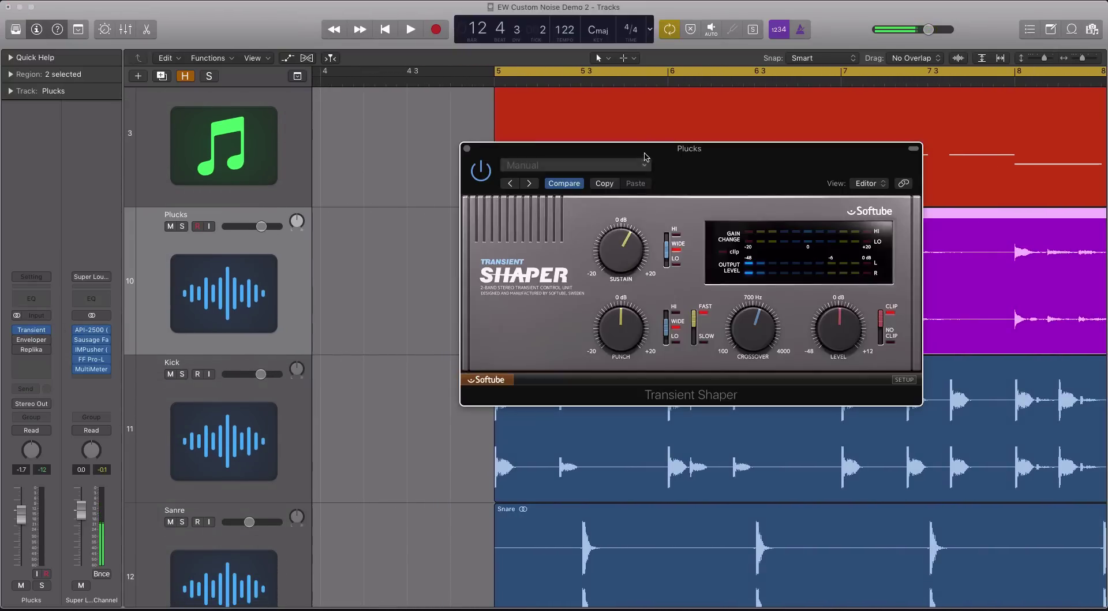
drag(577, 148, 169, 181)
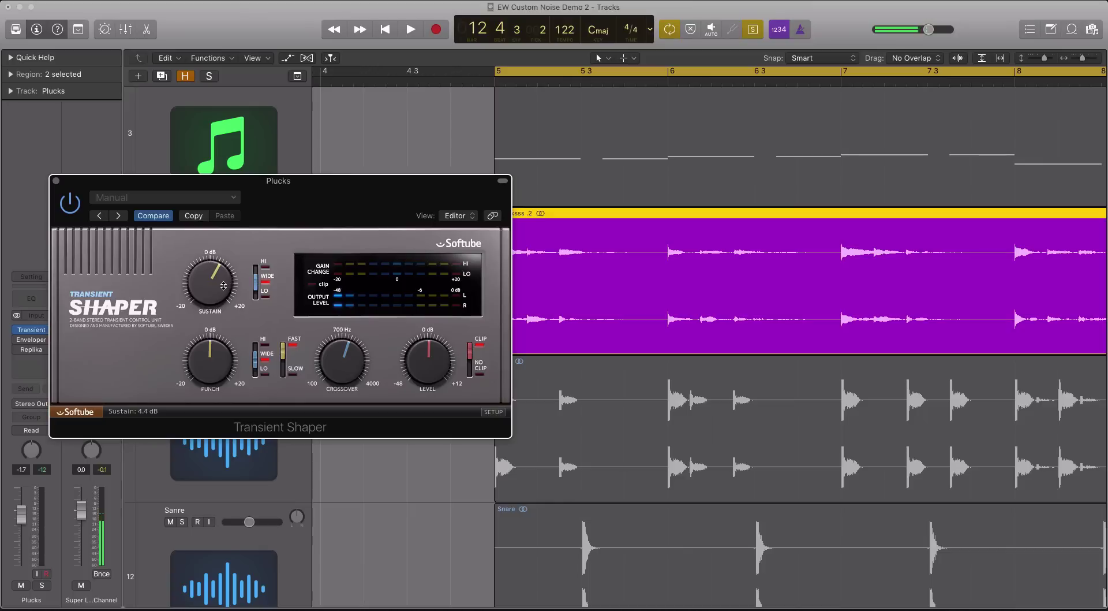
drag(223, 285, 221, 237)
key(space)
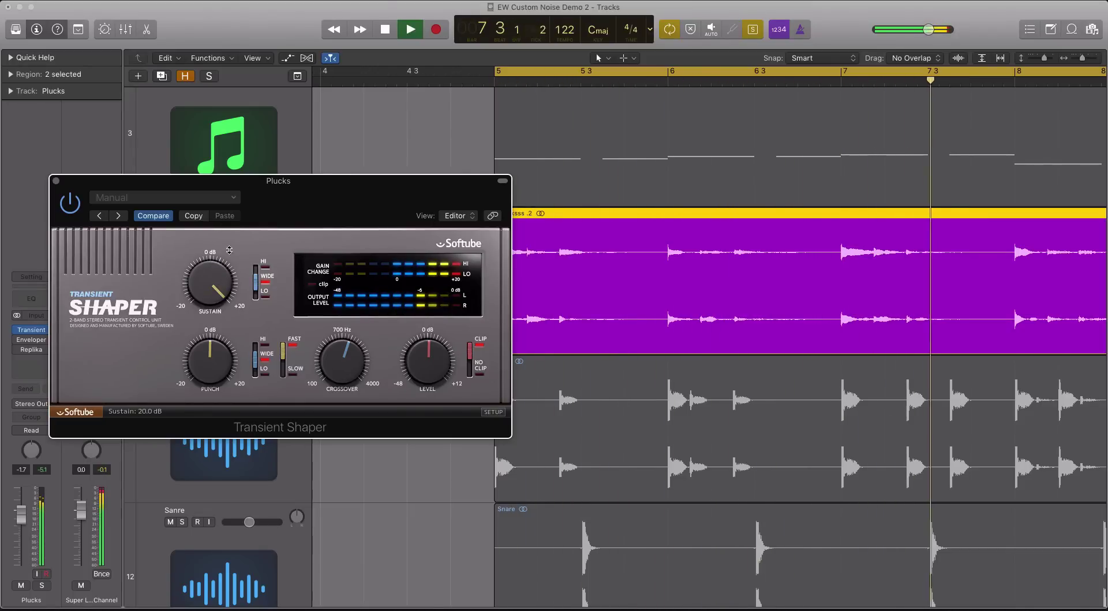
key(space)
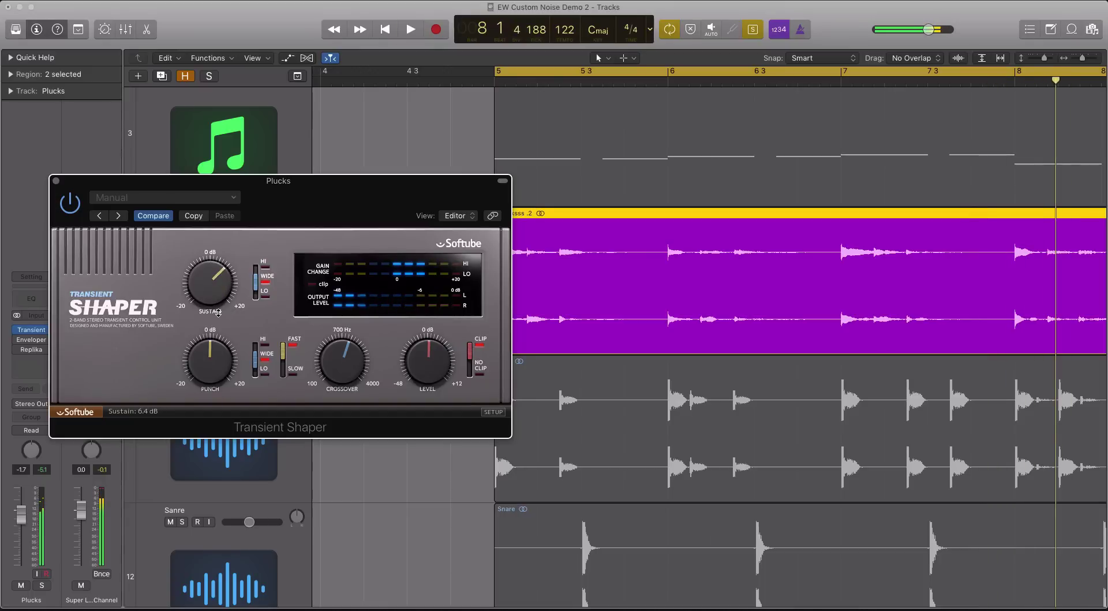
- Audition the soloed plucks with Sustain at 0.2 dB, then raise Sustain to 5.6 dB and Punch to 8.4 dB
mouse_move(224, 277)
mouse_down()
mouse_move(219, 315)
mouse_move(218, 276)
mouse_move(213, 291)
mouse_up()
key(space)
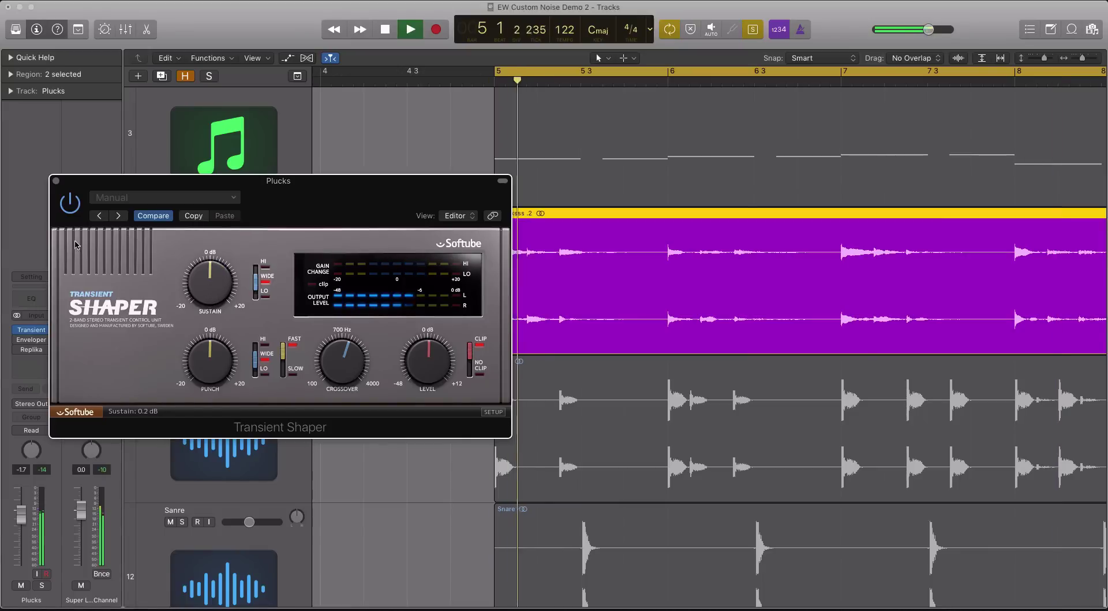
drag(208, 272, 217, 260)
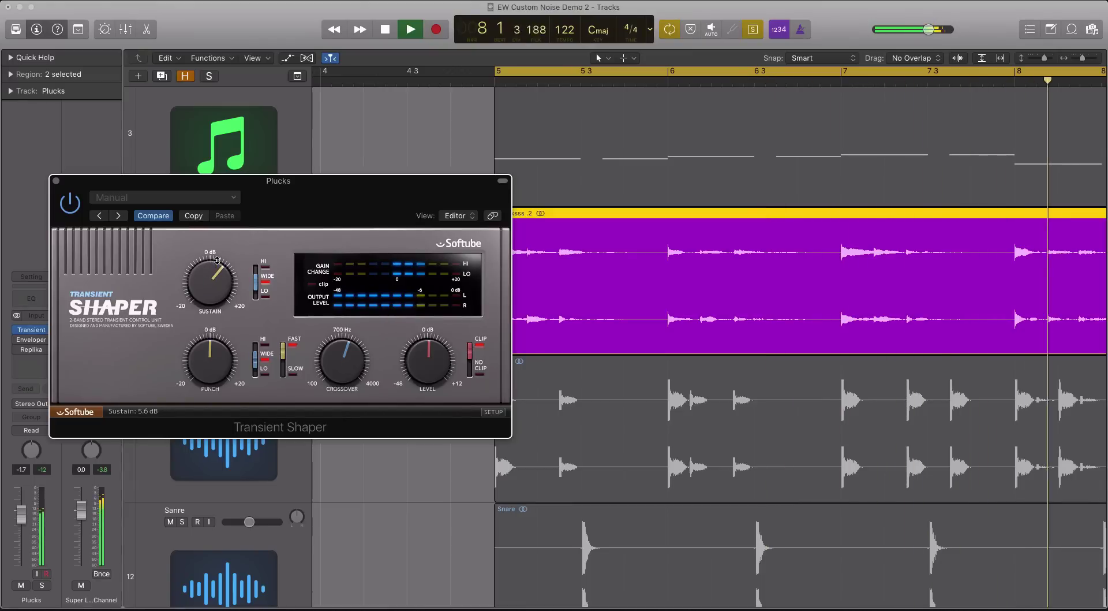
key(space)
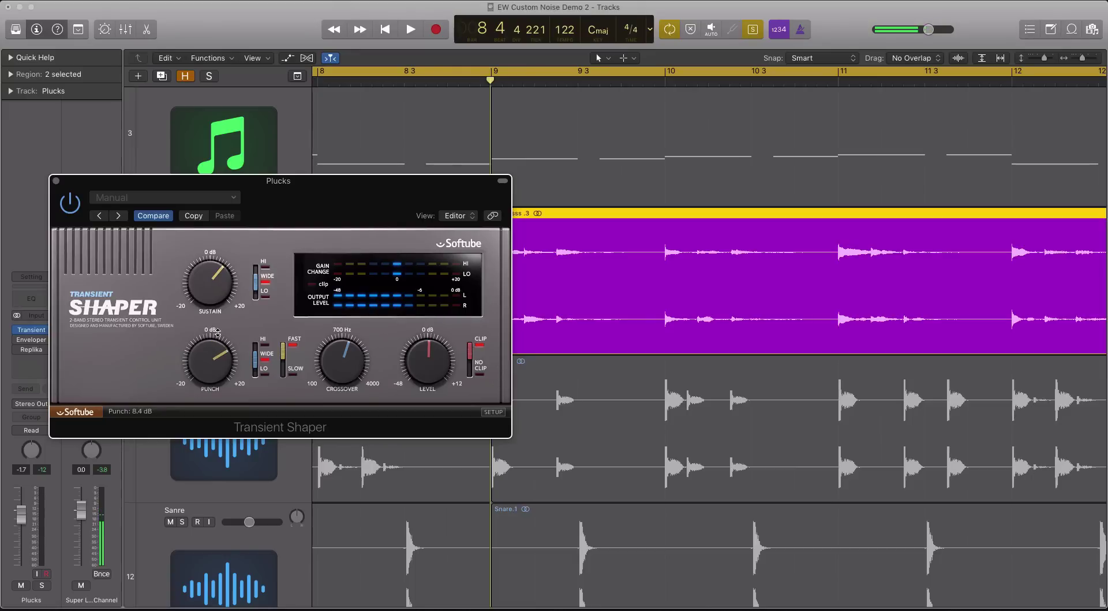
- Unsolo the Plucks track, play the full mix with Punch raised to 17.6 dB, then turn Punch back down
key(ctrl+s)
key(space)
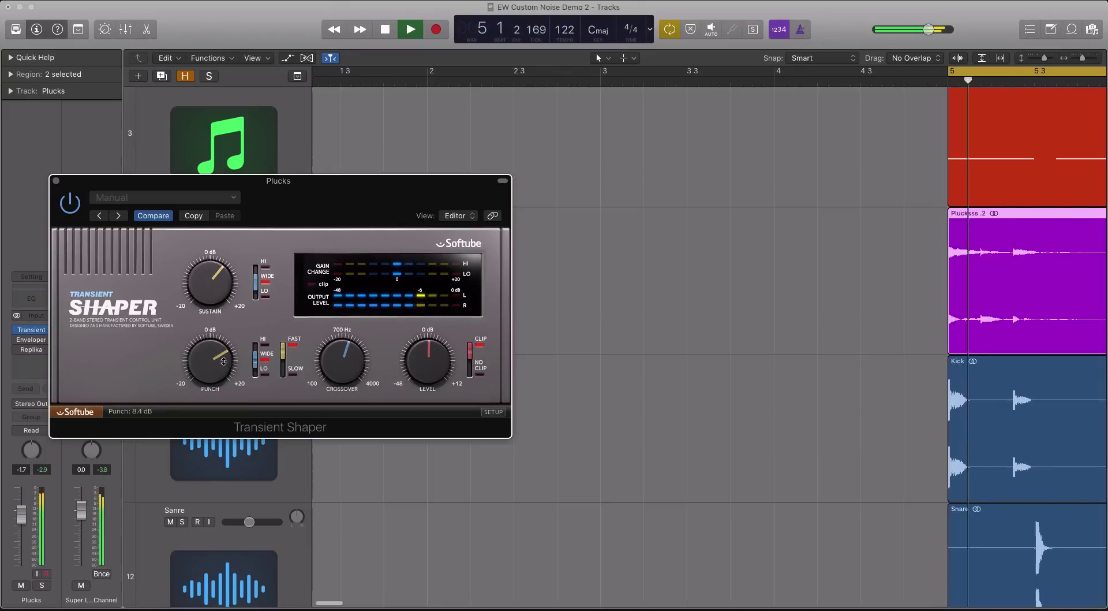
drag(226, 364, 221, 336)
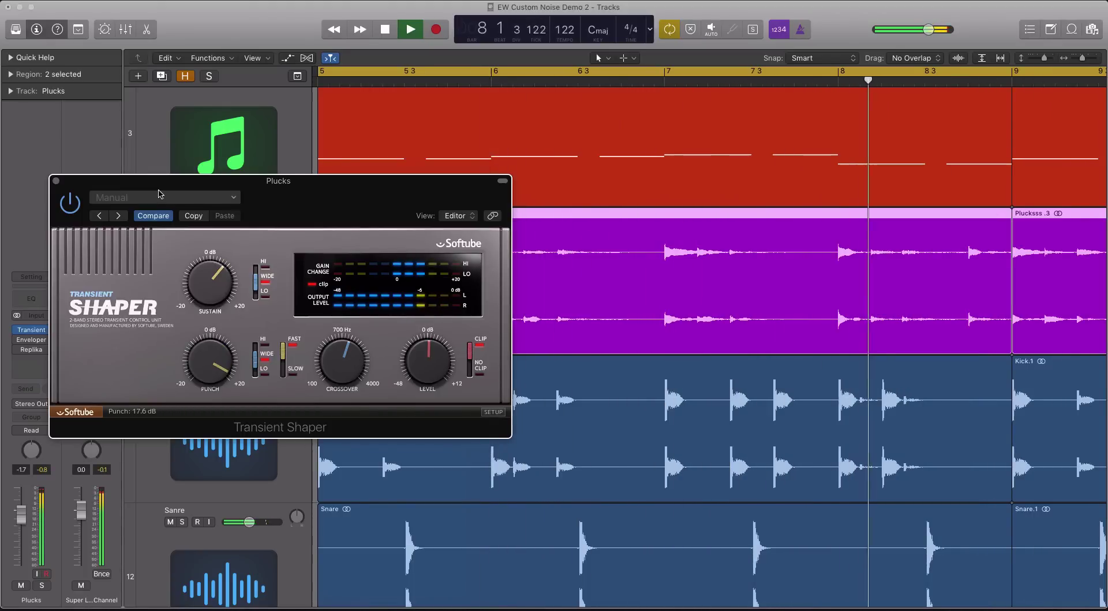
key(space)
drag(213, 356, 213, 378)
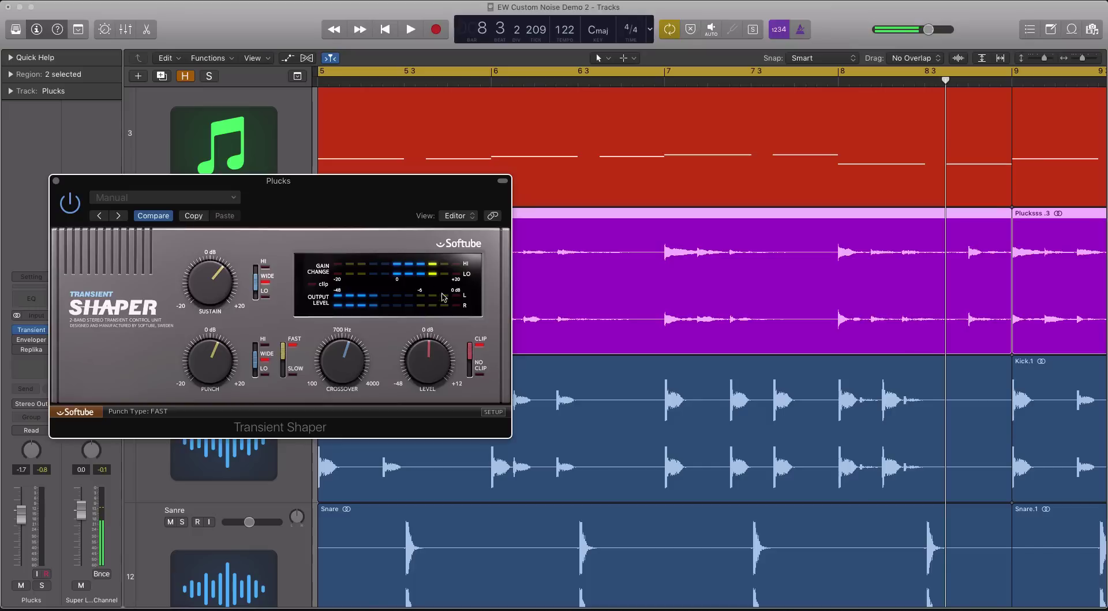
- Close the Transient Shaper and listen to the looped arrangement with the adjusted Plucks settings
click(56, 181)
key(super+Left)
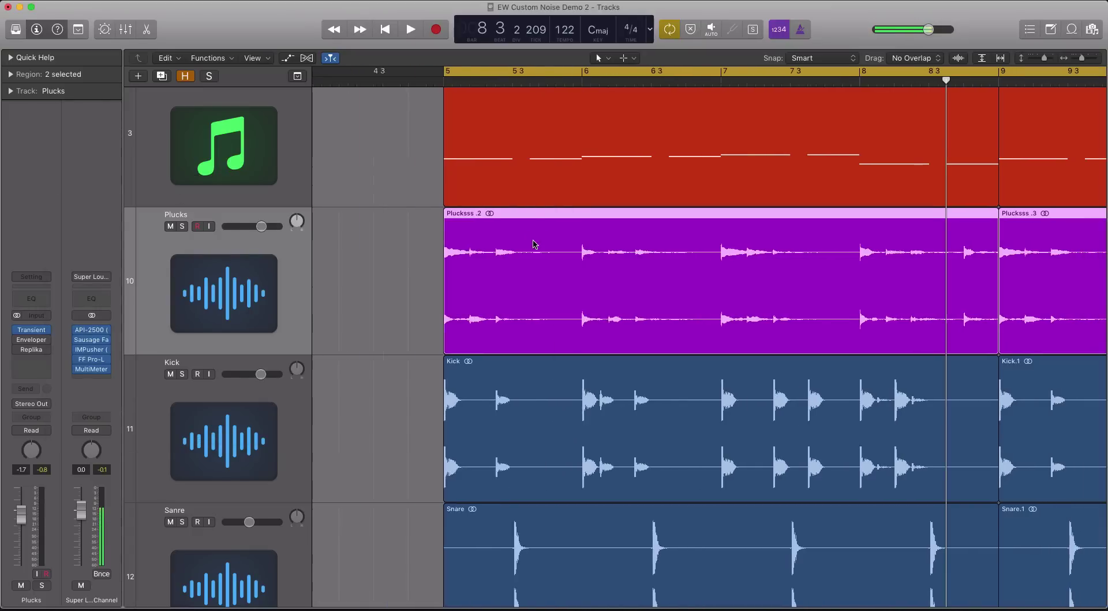
key(space)
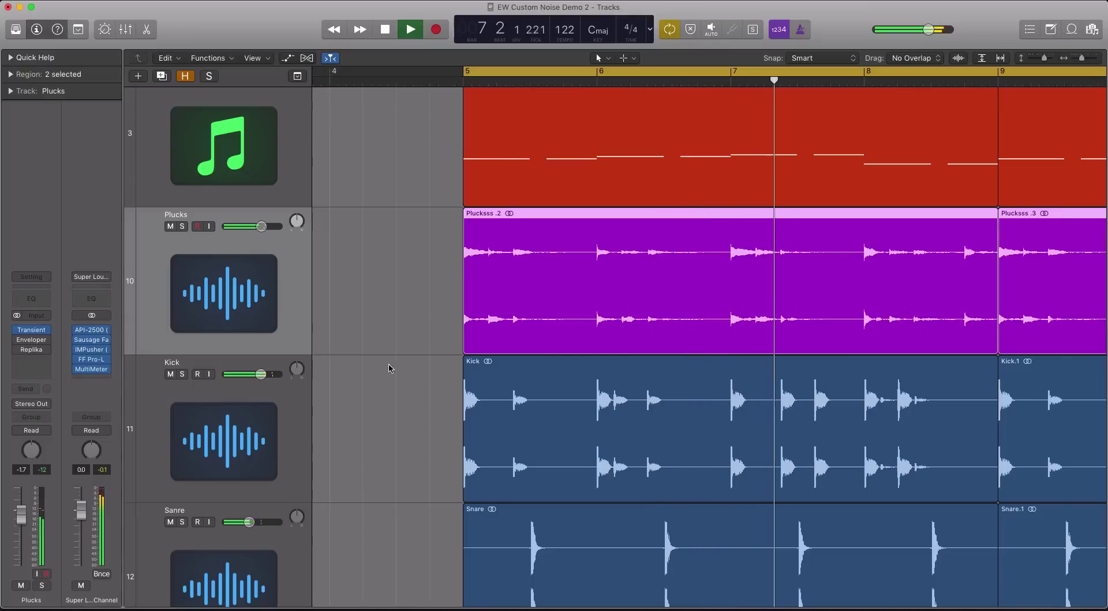
key(space)
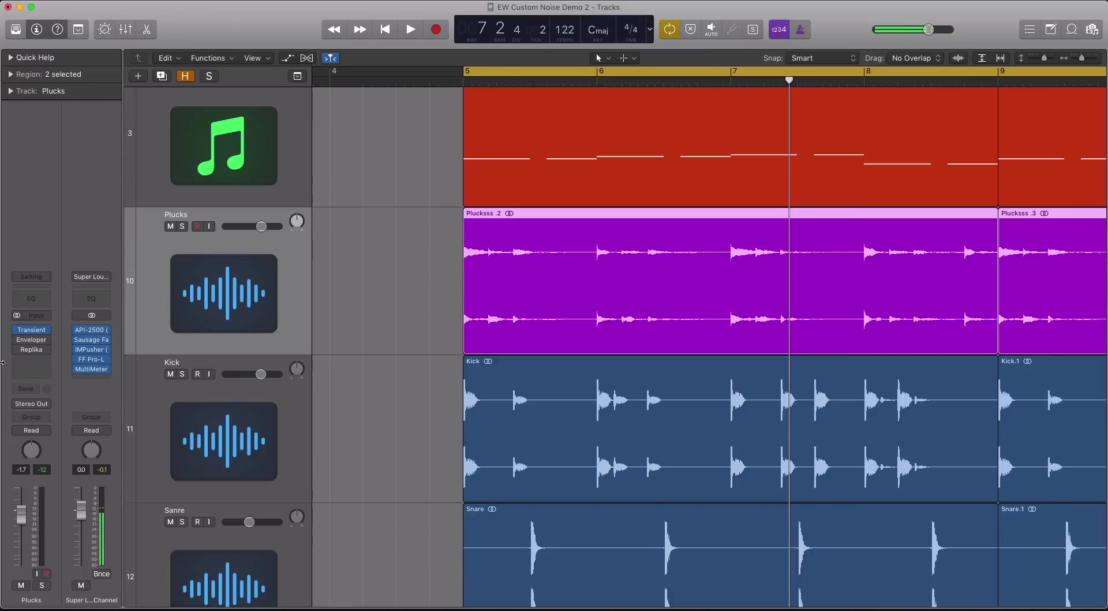
- Reopen the Plucks Transient Shaper, solo the track, and set Sustain to -12 dB and Punch to 9.4 dB while it plays
click(35, 330)
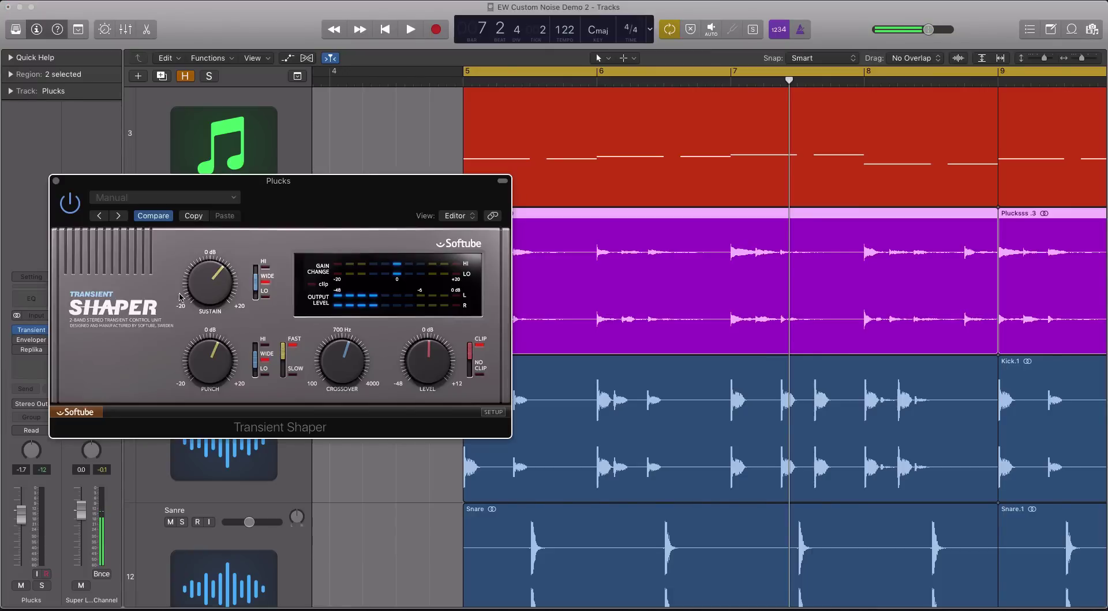
drag(380, 181, 844, 186)
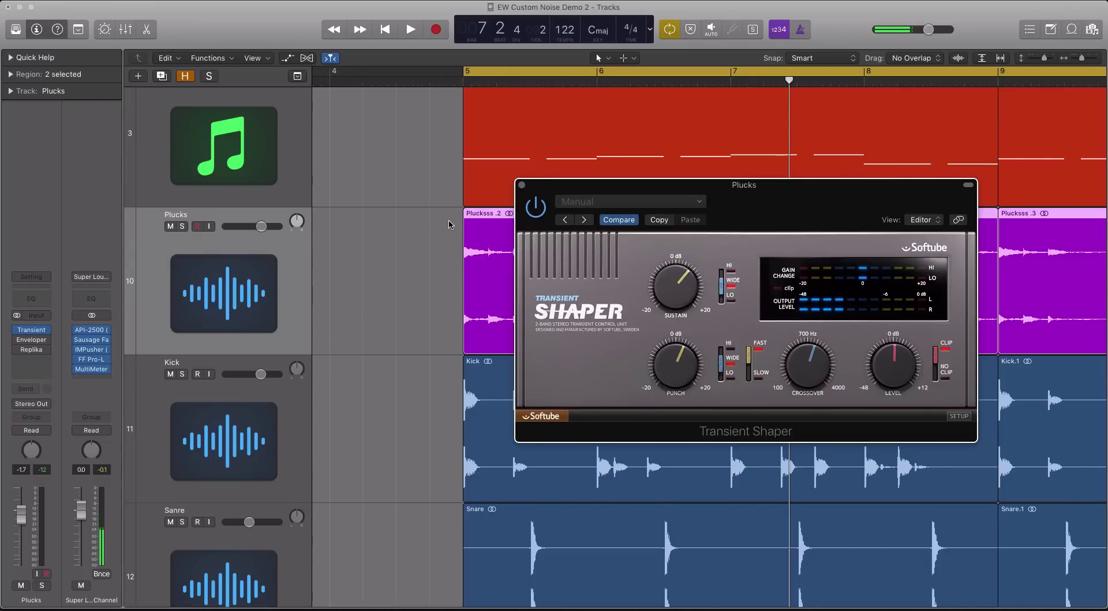
drag(548, 184, 562, 187)
key(ctrl+s)
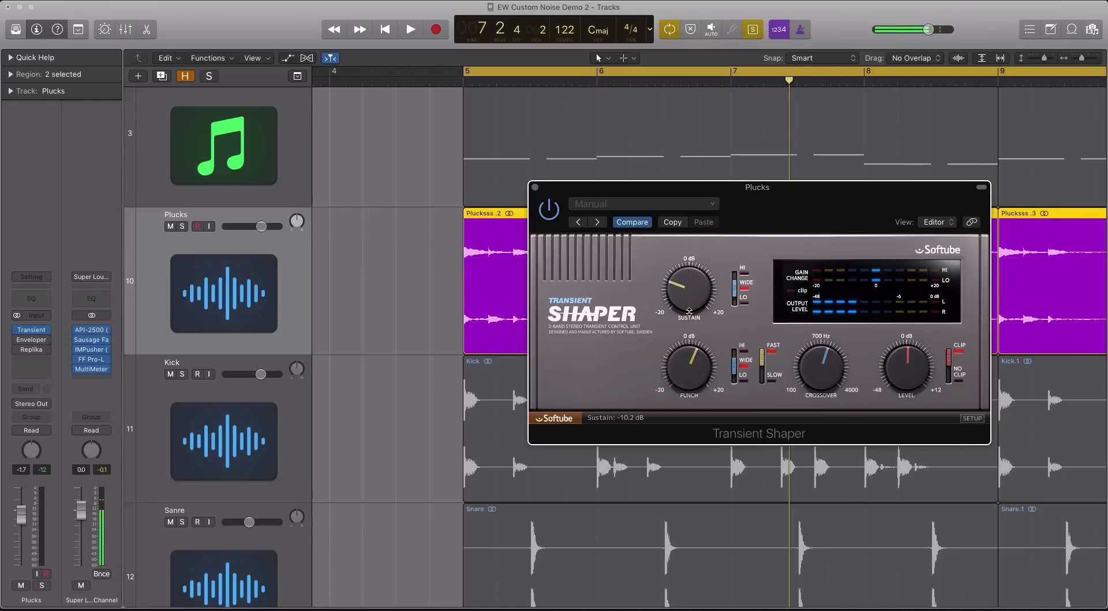
key(space)
drag(689, 312, 688, 310)
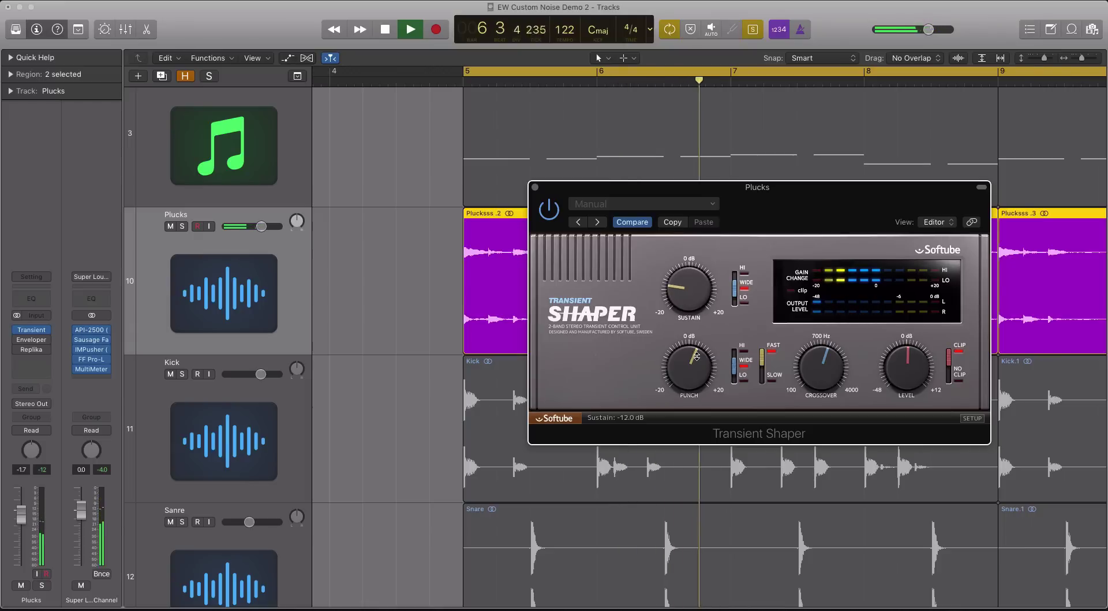
drag(697, 358, 697, 332)
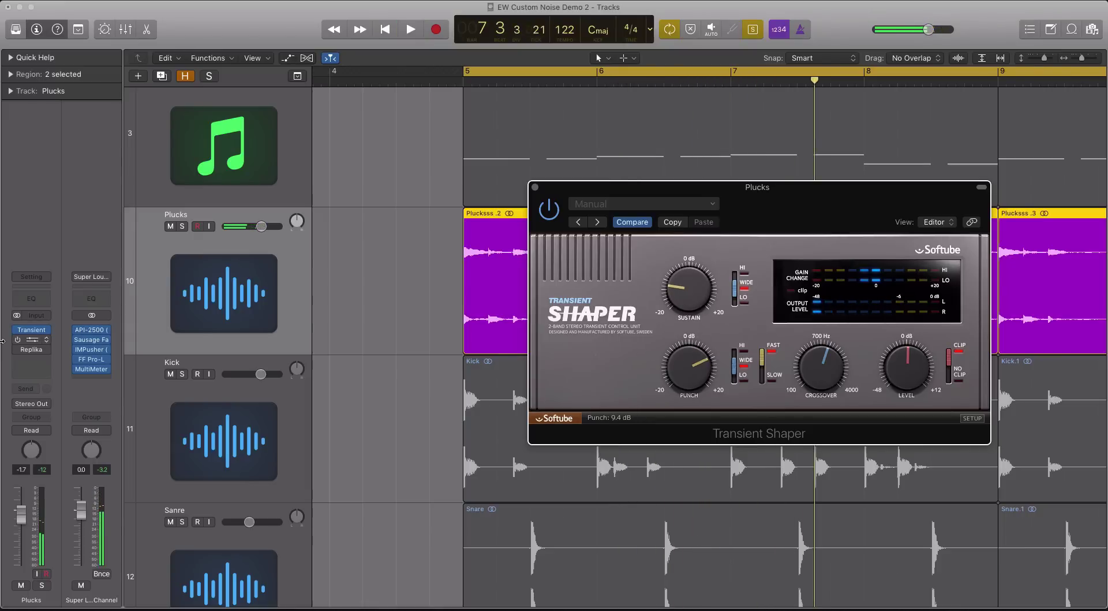
- Enable the Replika delay on Plucks, unsolo the track to hear it in the mix, and briefly open the delay's window
key(space)
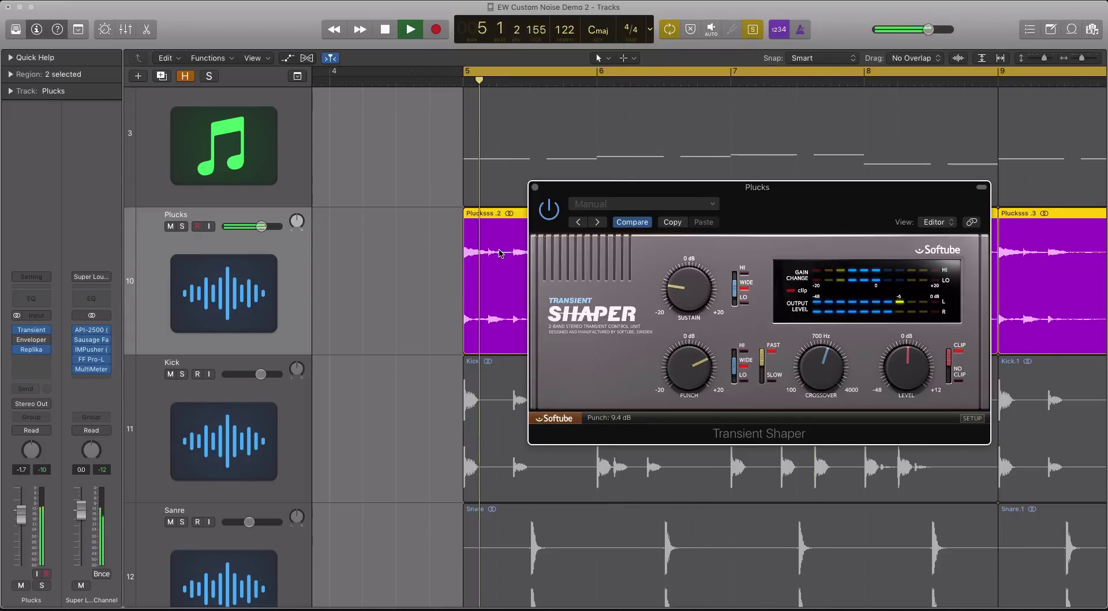
key(ctrl+s)
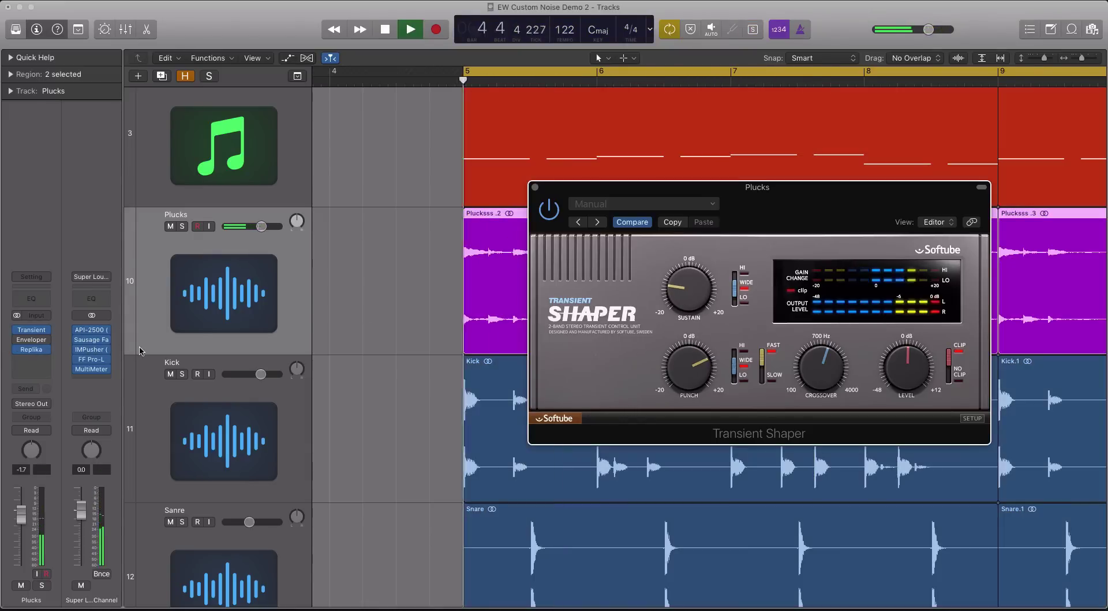
click(31, 349)
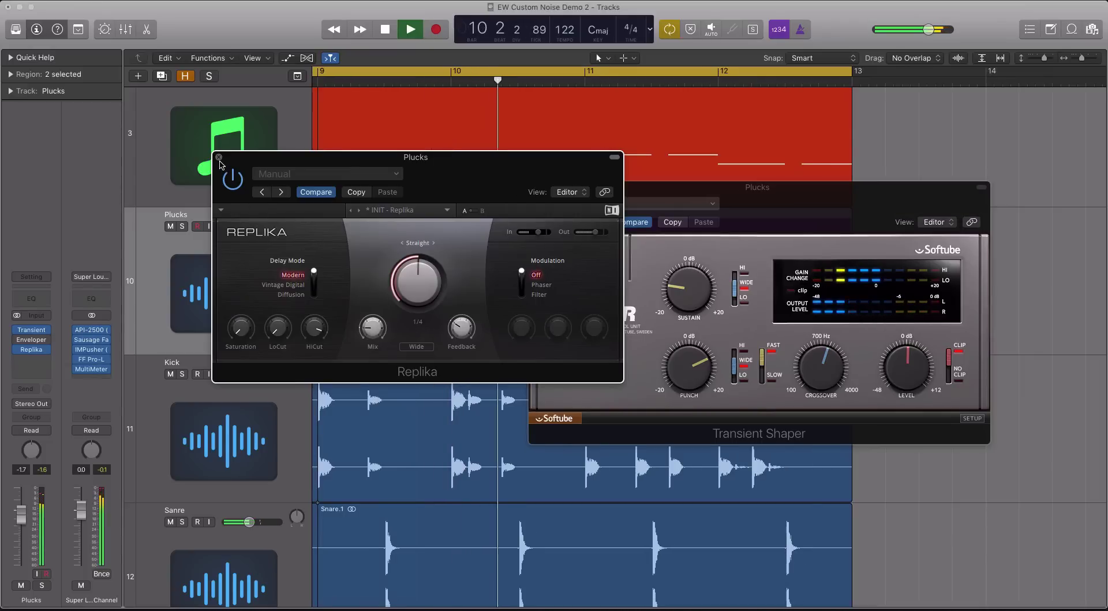
key(super+w)
key(space)
- Play the mix with the Plucks Transient Shaper bypassed for comparison, then re-enable the plug-in and close its window
click(548, 211)
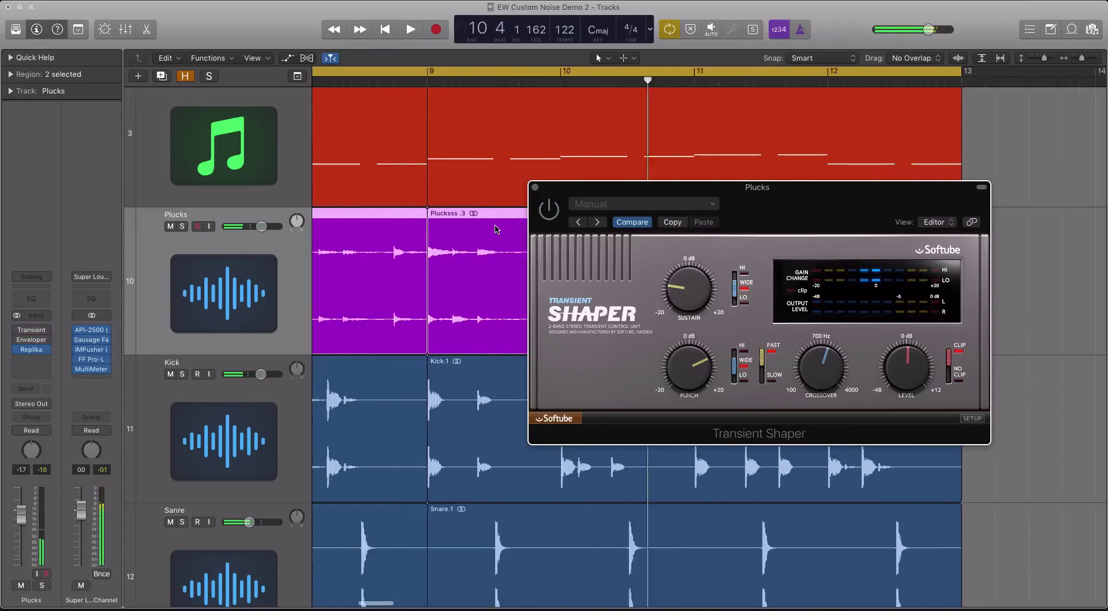
key(space)
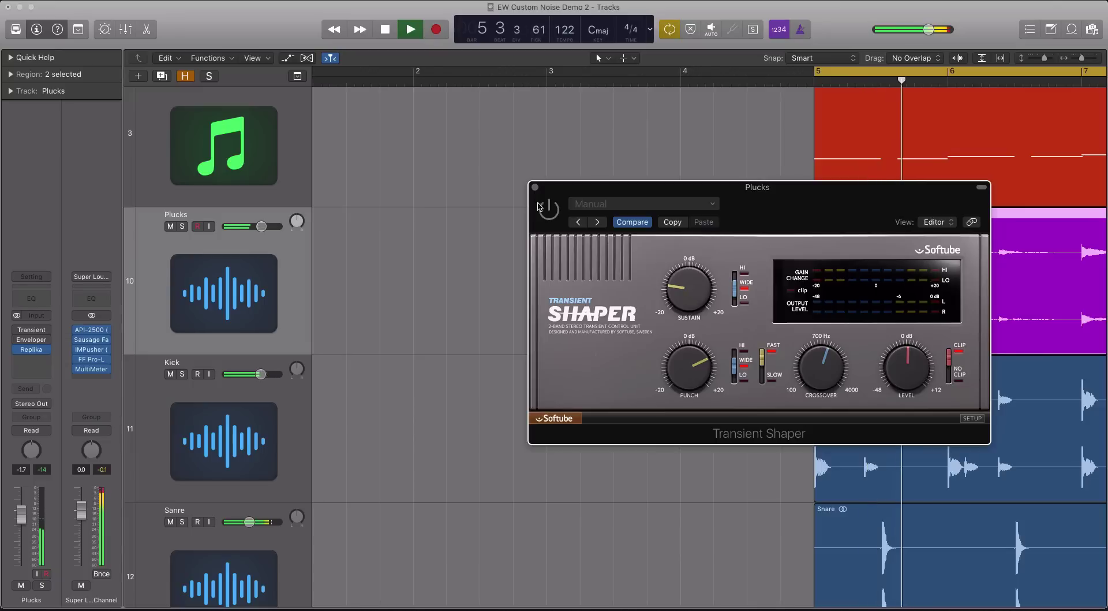
key(space)
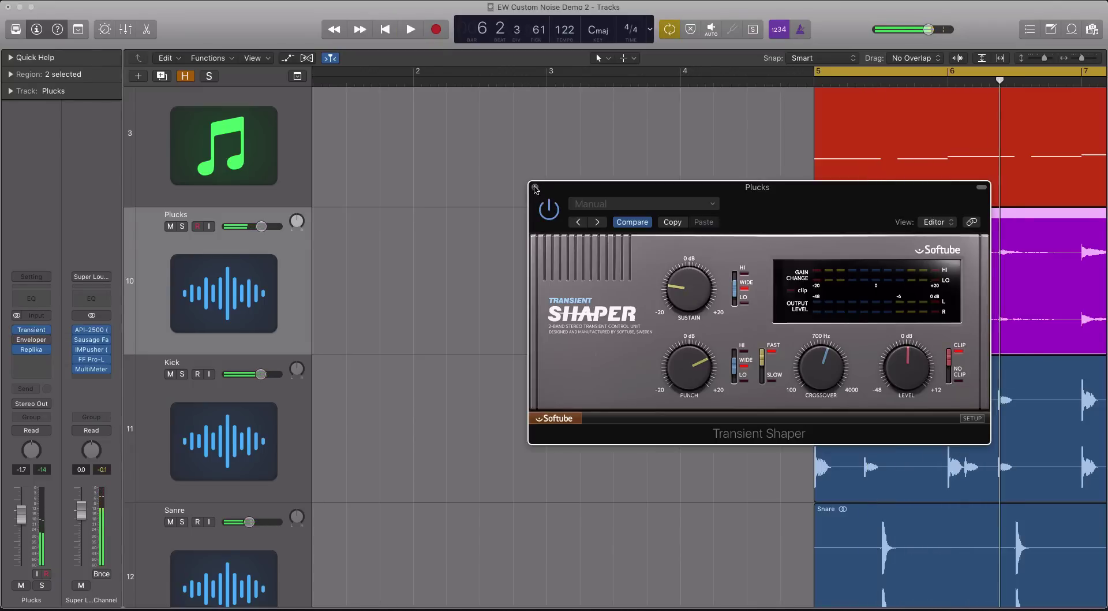
click(535, 186)
- Select the Kick track, solo it, and play it without processing
key(super+Left)
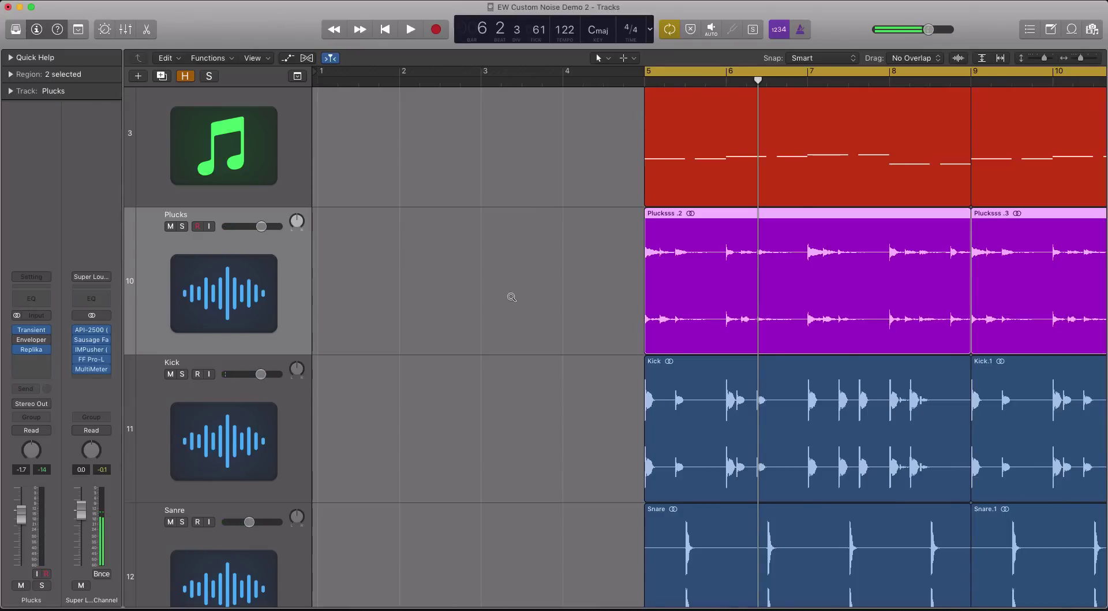
ctrl+alt+click(512, 296)
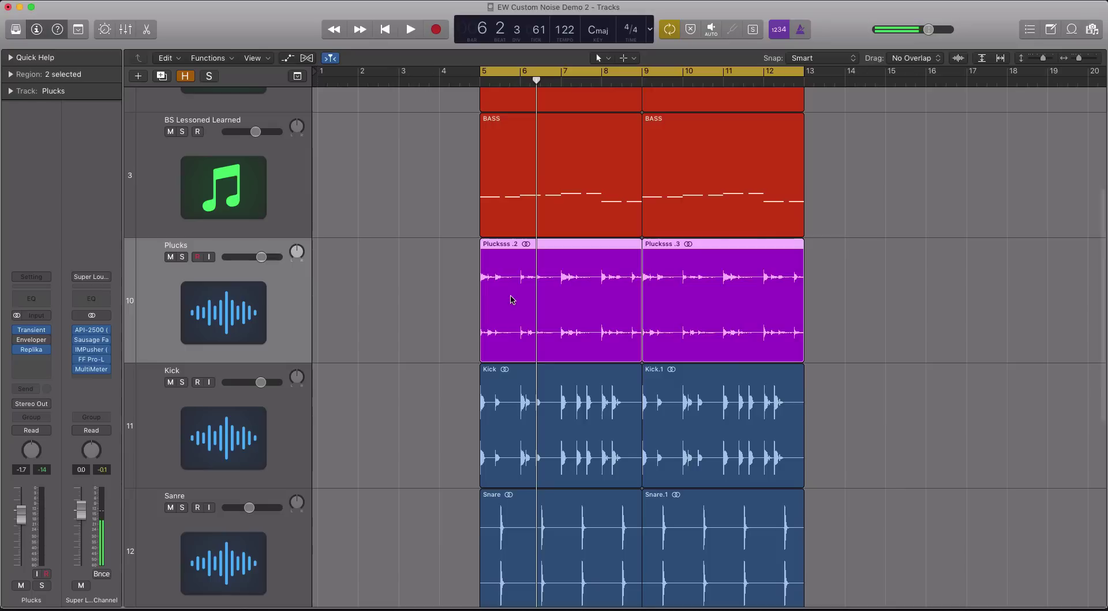
click(312, 400)
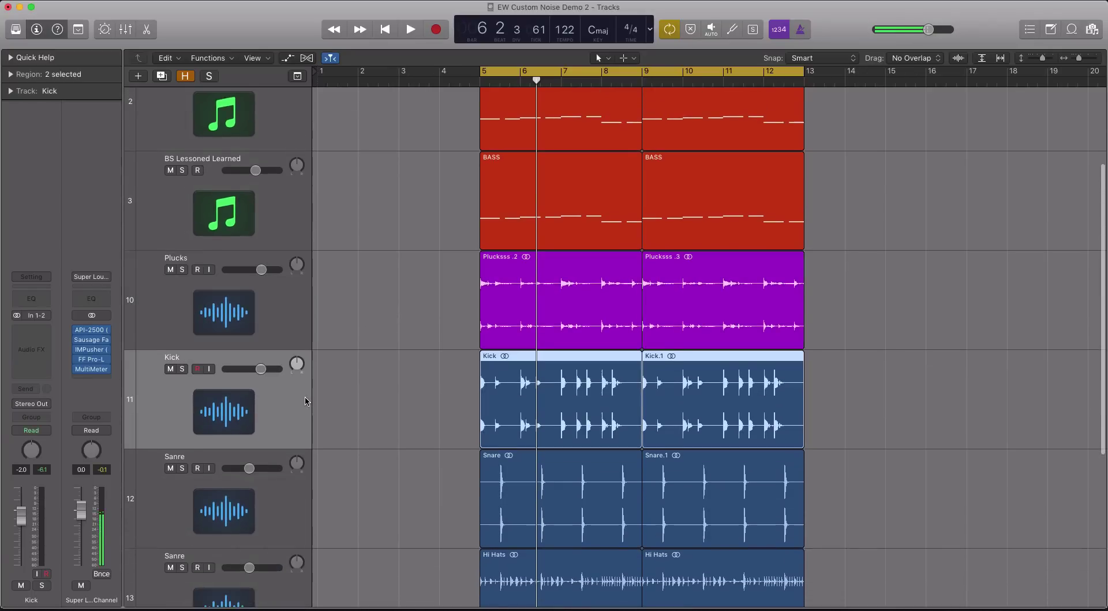
scroll(312, 400, down, 1)
key(ctrl+s)
key(space)
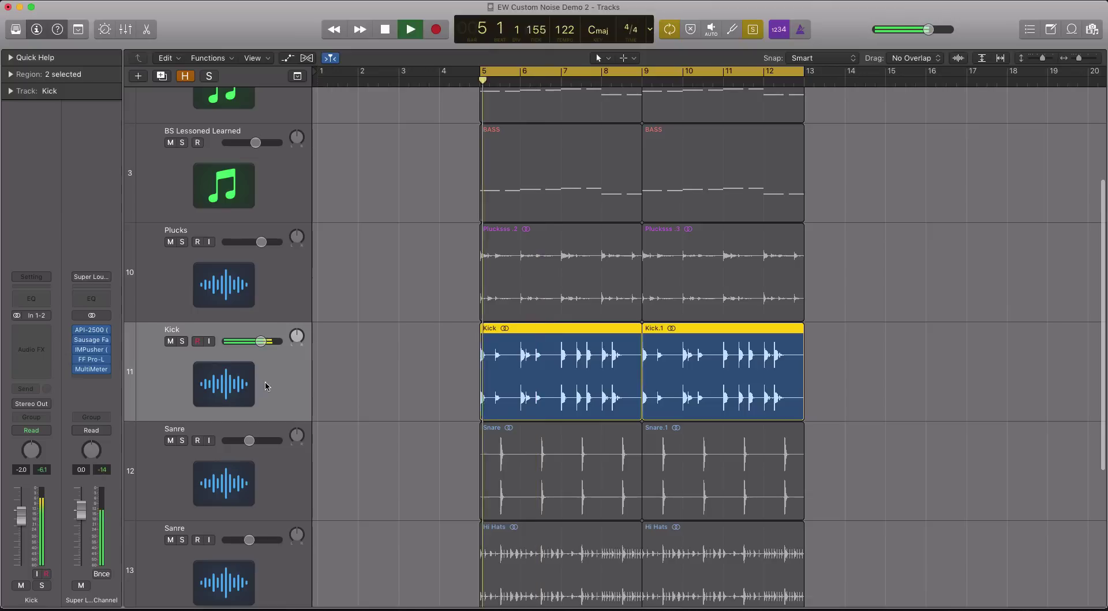
- Copy the Transient Shaper from the Plucks channel to the Kick channel in the mixer
click(45, 333)
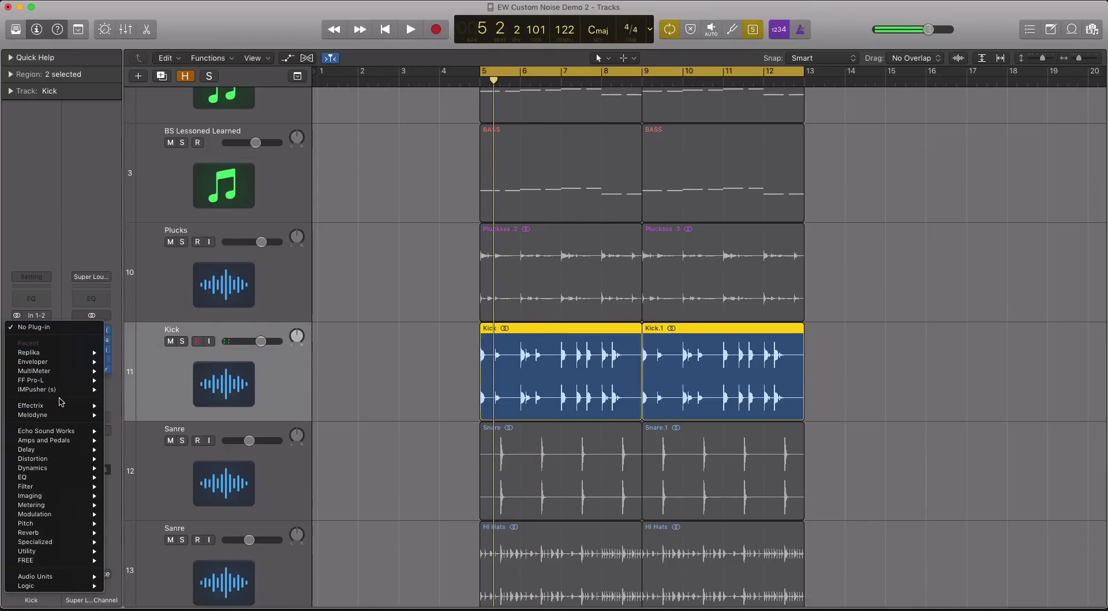
key(Escape)
key(x)
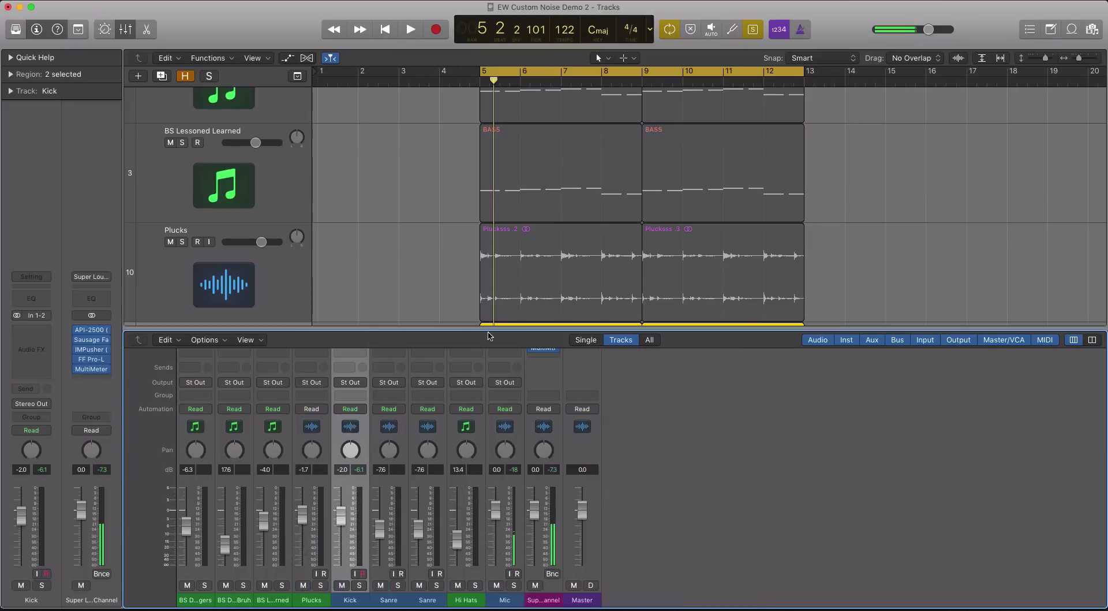
scroll(476, 391, up, 4)
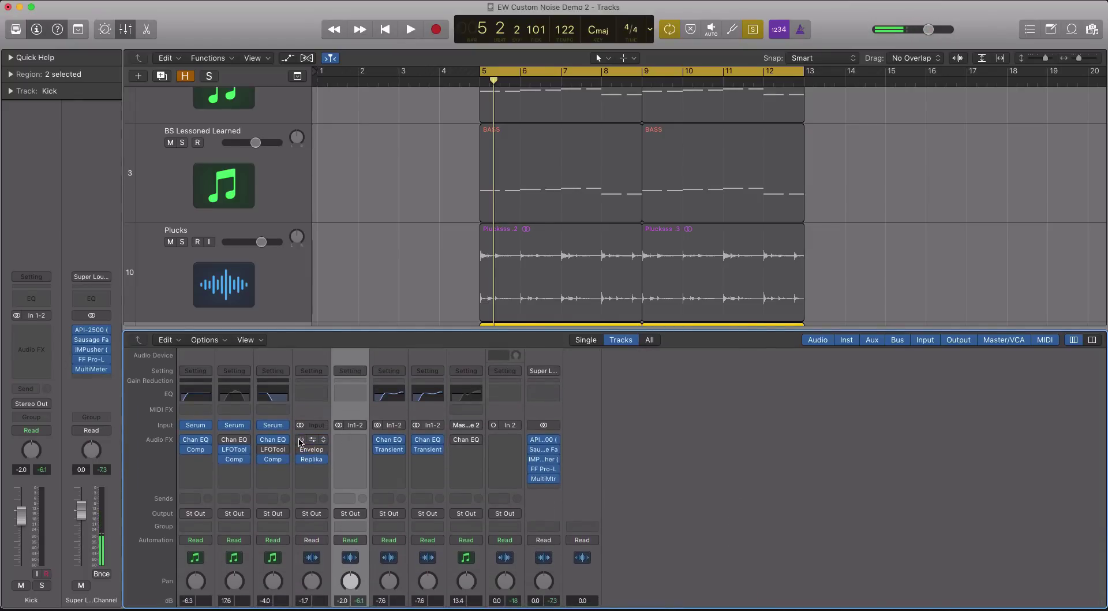
key(x)
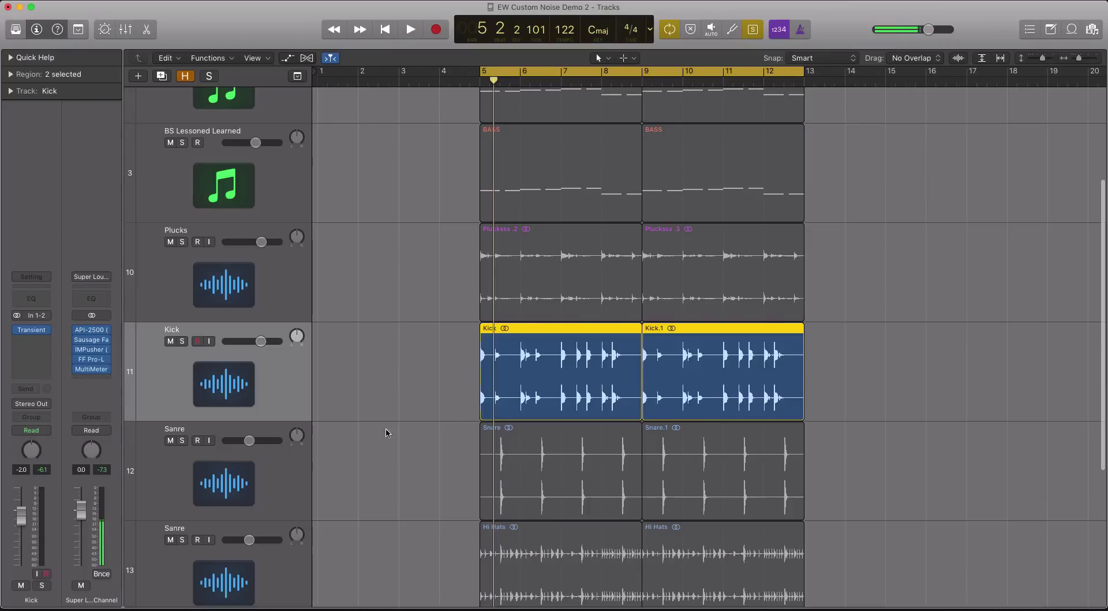
- Open the Kick's Transient Shaper and audition the soloed kick with Punch at 20 dB and the punch band on High
click(30, 334)
key(space)
drag(236, 43, 404, 211)
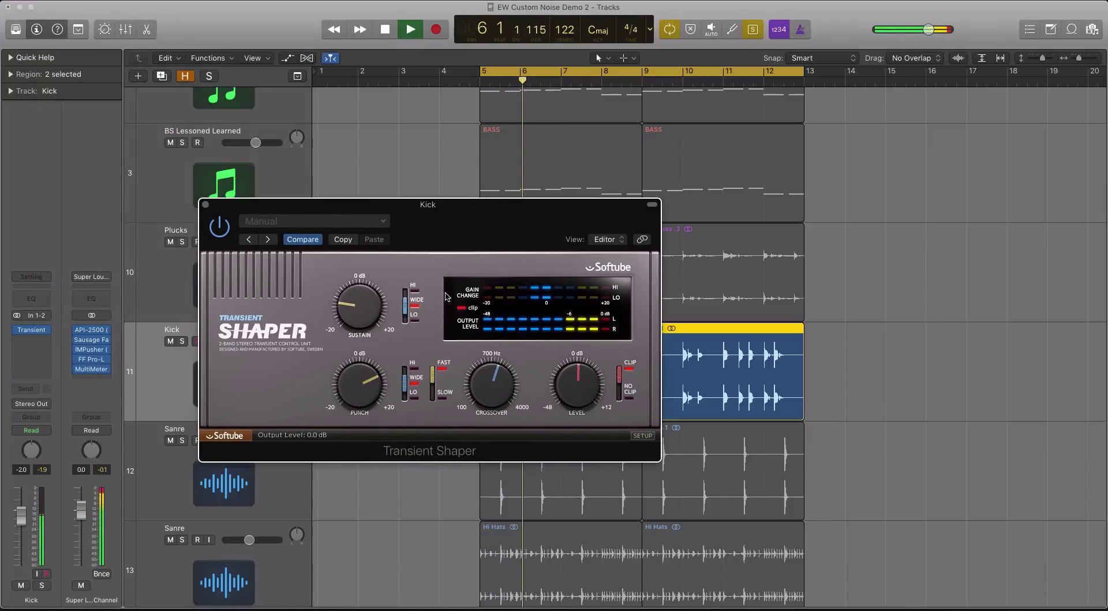
key(space)
drag(378, 384, 388, 393)
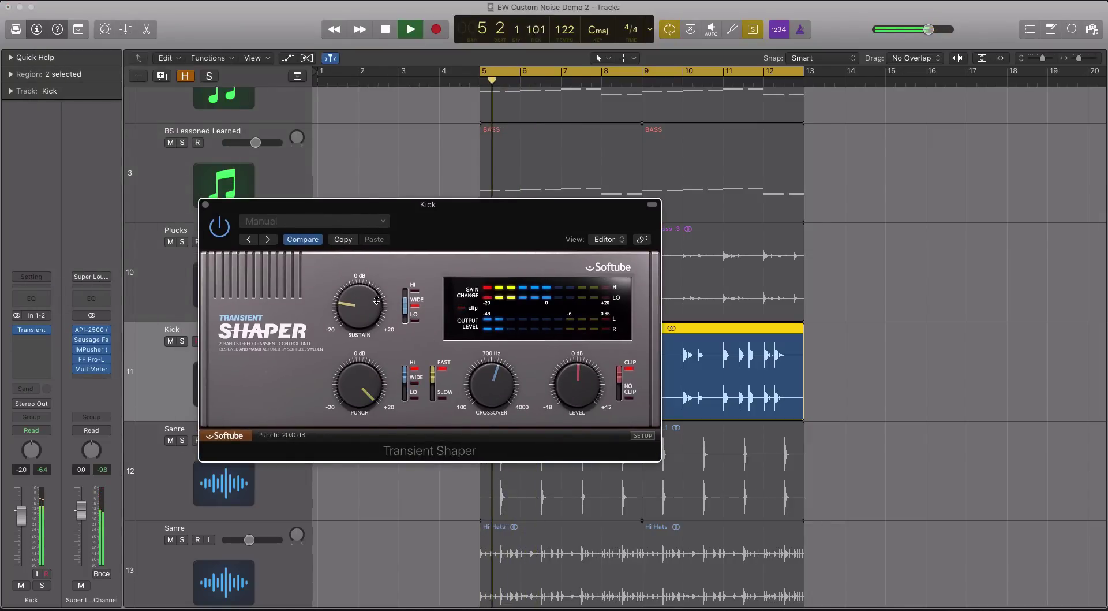
key(space)
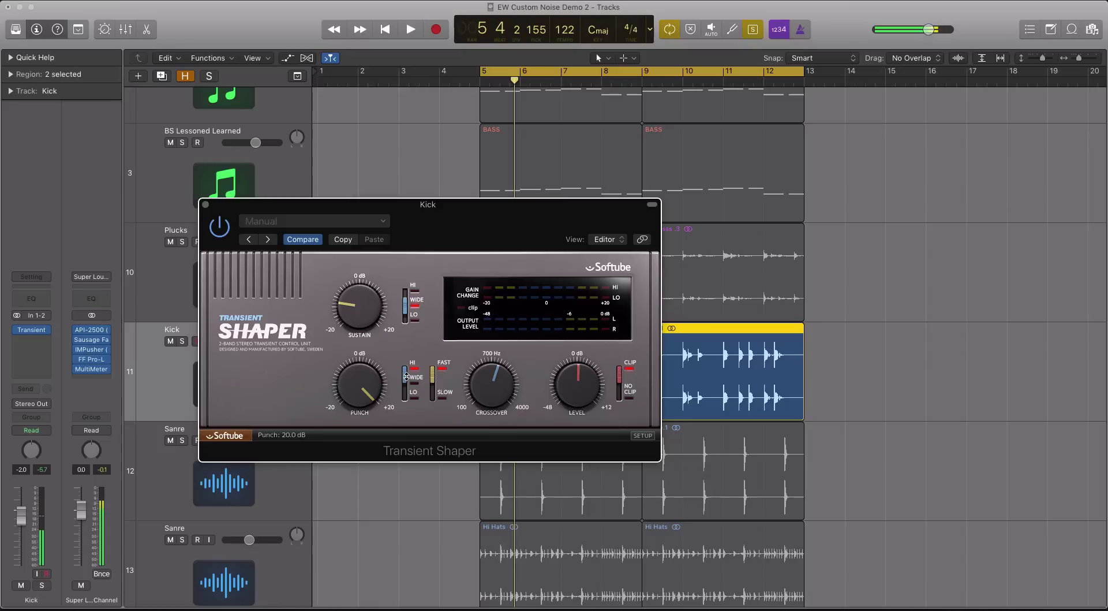
- Audition the kick with the punch band on Low, then switch the band back to High
key(space)
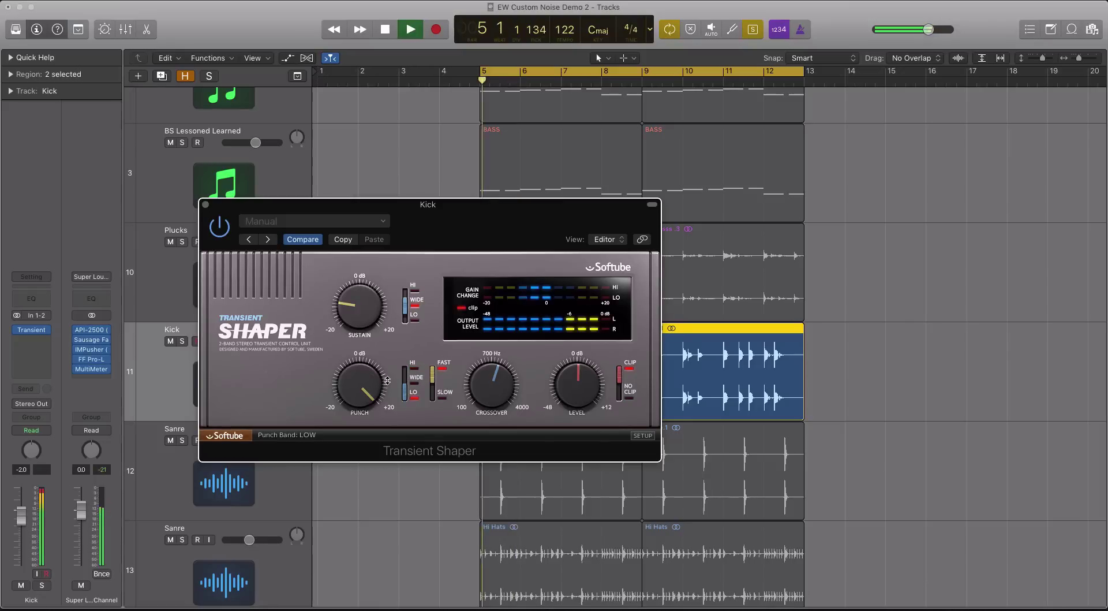
drag(404, 389, 405, 341)
key(space)
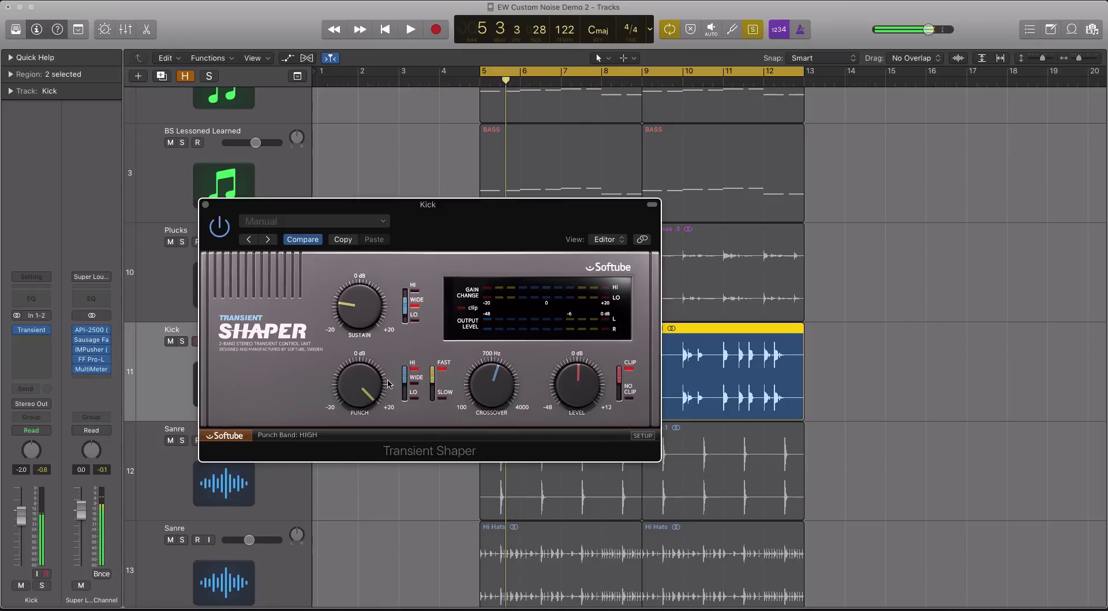
- Unsolo the Kick and, with the full mix playing, set its Sustain to 0.4 dB and Punch to 4.6 dB
key(space)
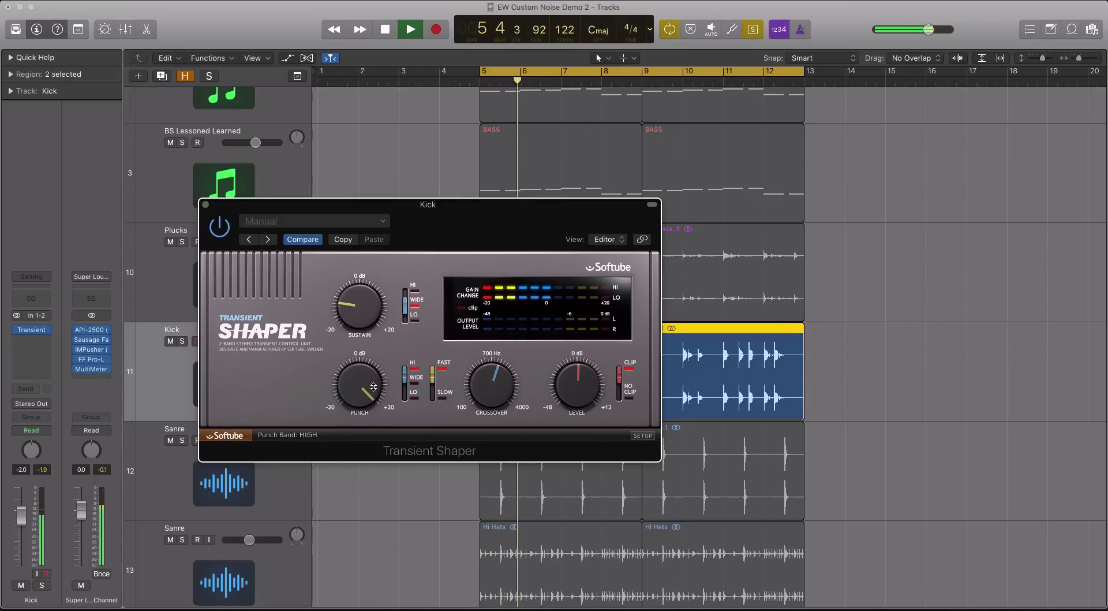
mouse_move(373, 386)
mouse_down()
mouse_move(359, 396)
mouse_move(370, 386)
mouse_up()
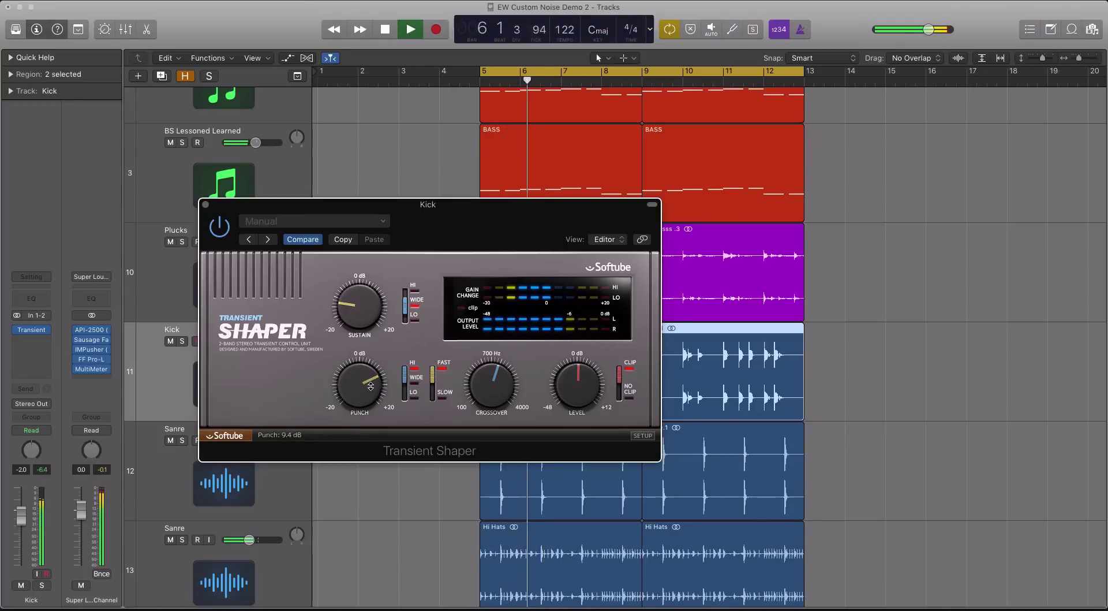
drag(345, 302, 365, 298)
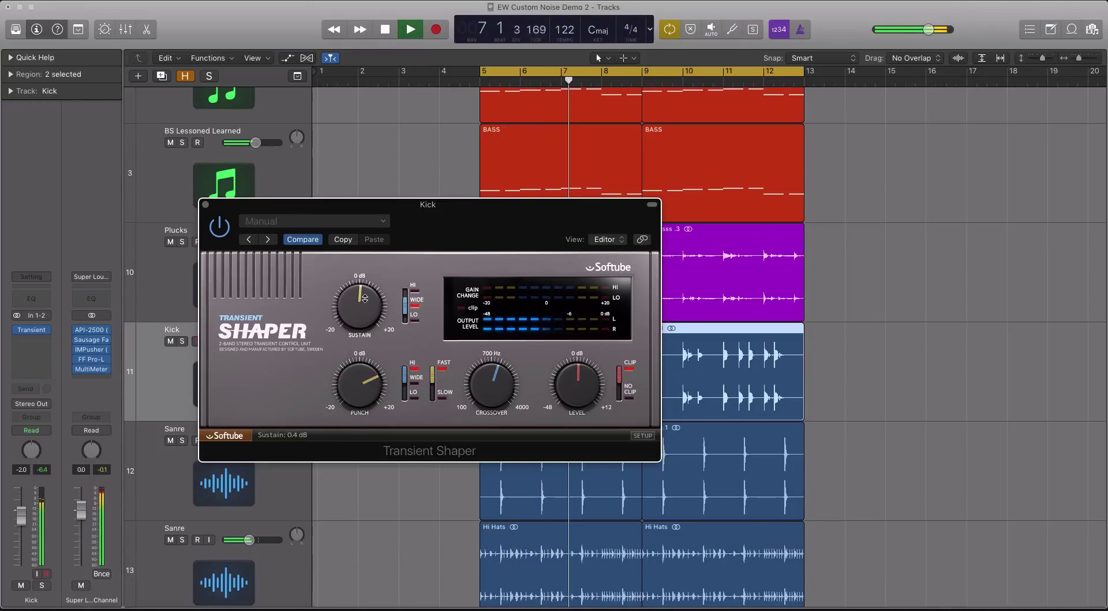
drag(373, 383, 365, 388)
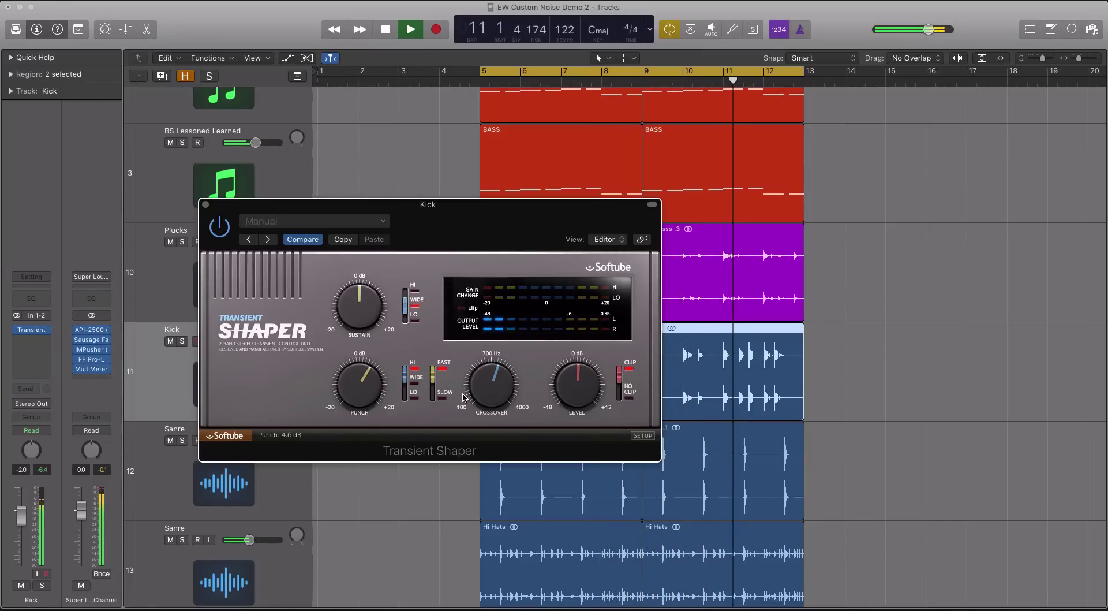
- Set the Kick Transient Shaper's crossover frequency to 556 Hz, then stop playback and hide the plug-in window
drag(464, 397, 495, 411)
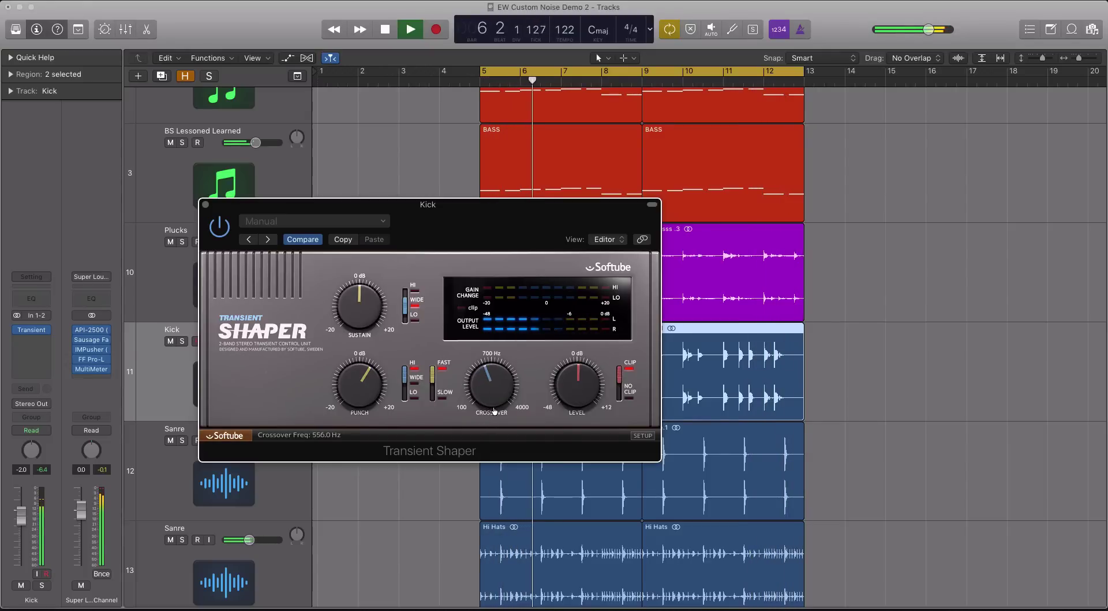
key(space)
key(v)
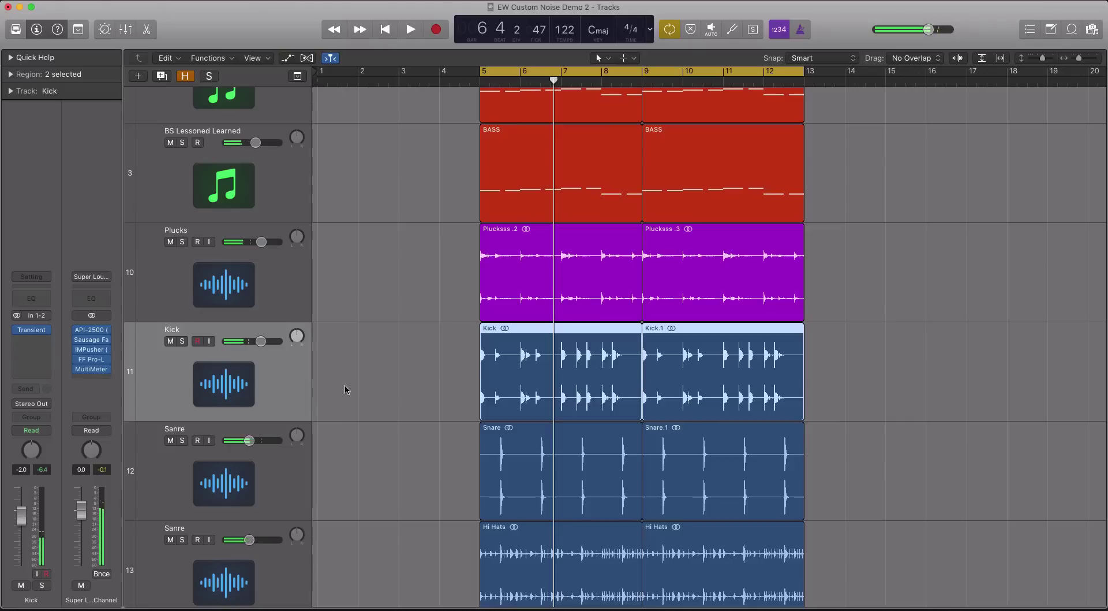
- Open the Transient Shaper on the first Sanre track, solo the track, and select the first Kick and Snare regions
click(293, 485)
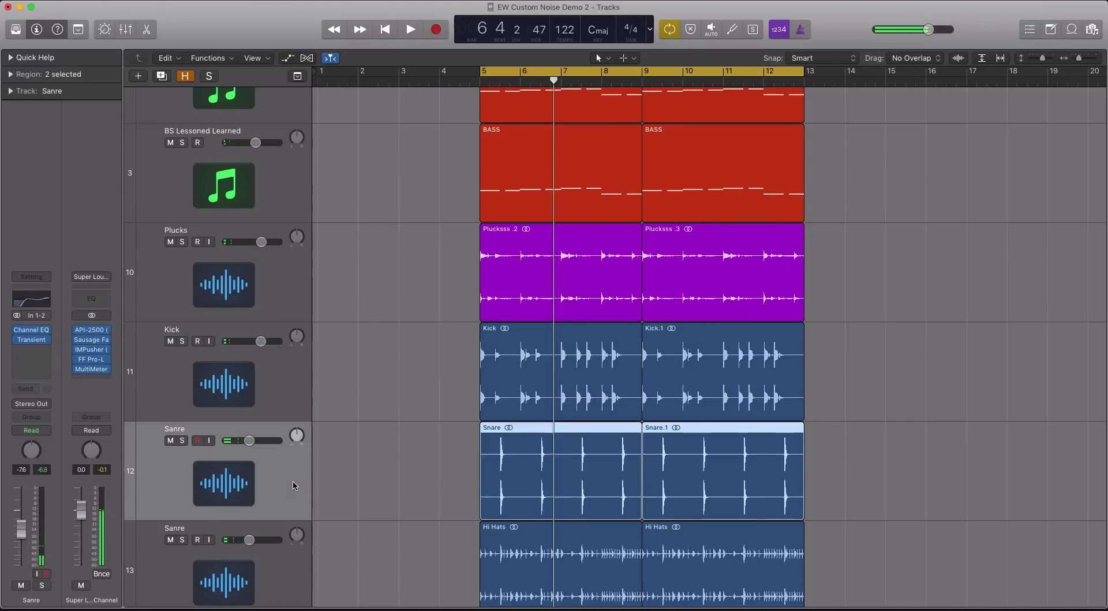
key(super+Right)
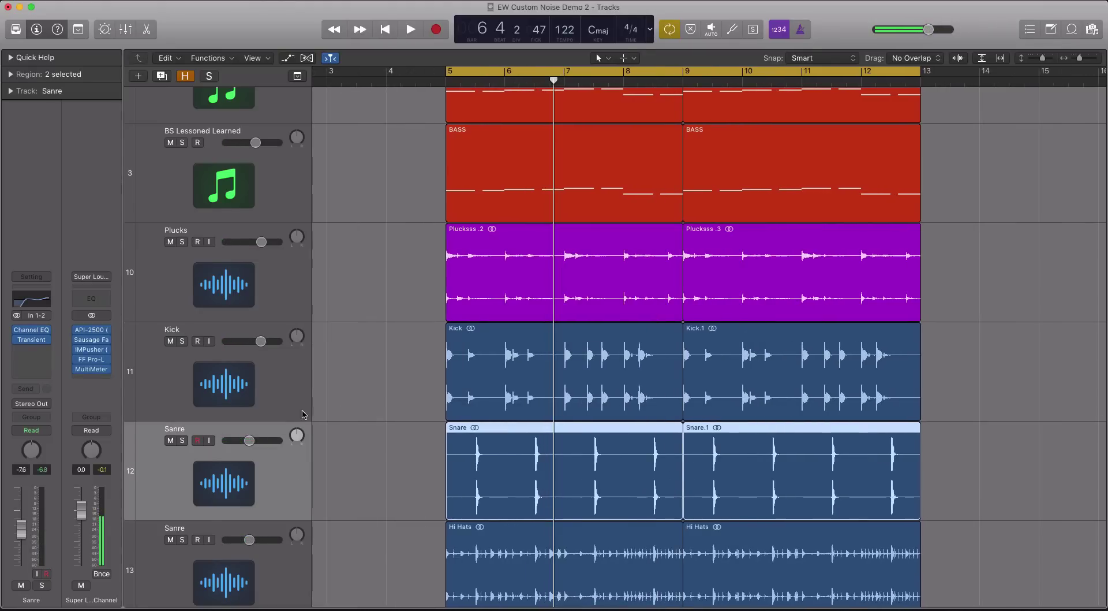
click(31, 341)
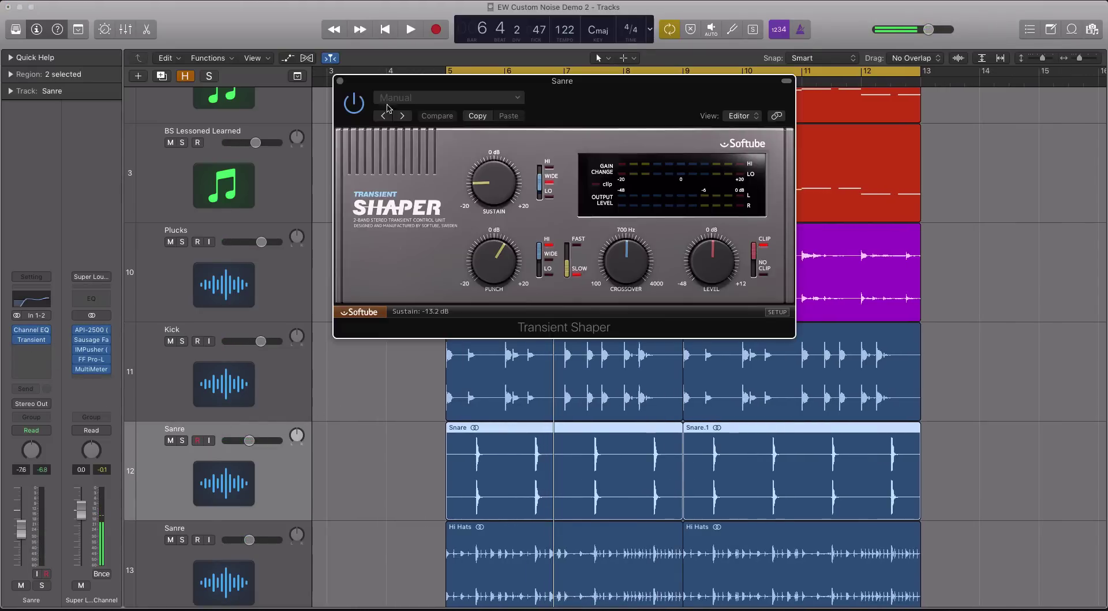
drag(387, 108, 423, 171)
key(ctrl+s)
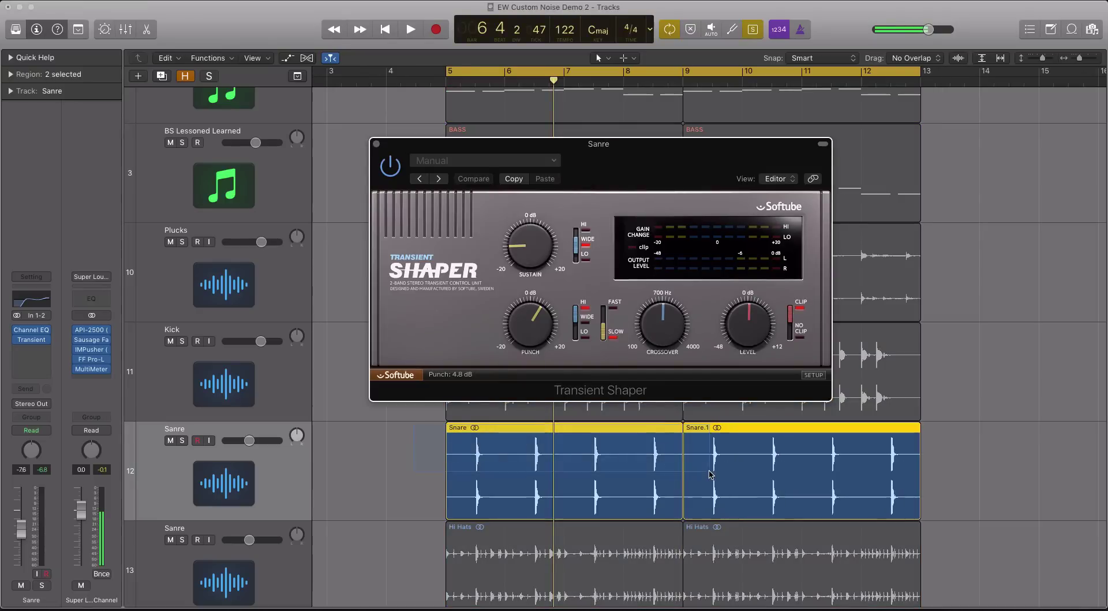
drag(397, 412, 531, 462)
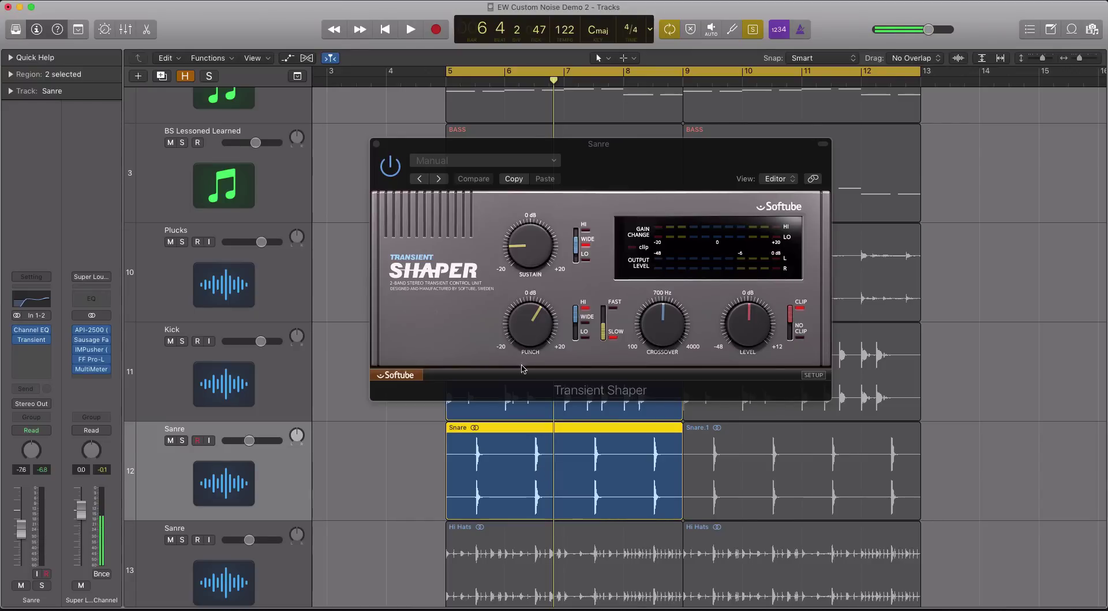
- Select only the first Snare region and audition the soloed snare with its Transient Shaper bypassed, then re-enabled
drag(399, 147, 487, 141)
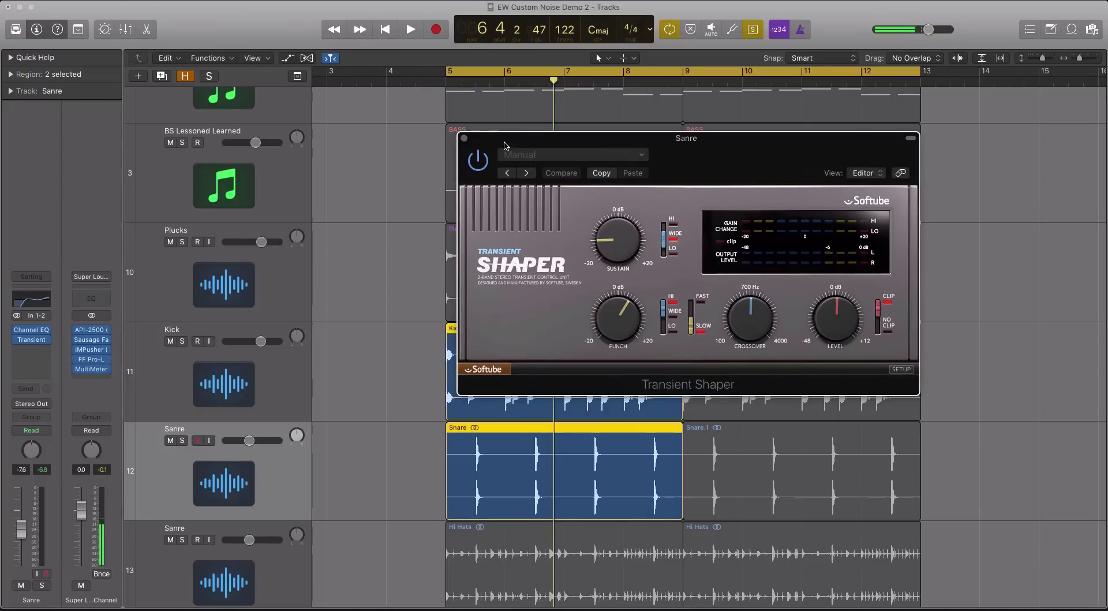
click(503, 468)
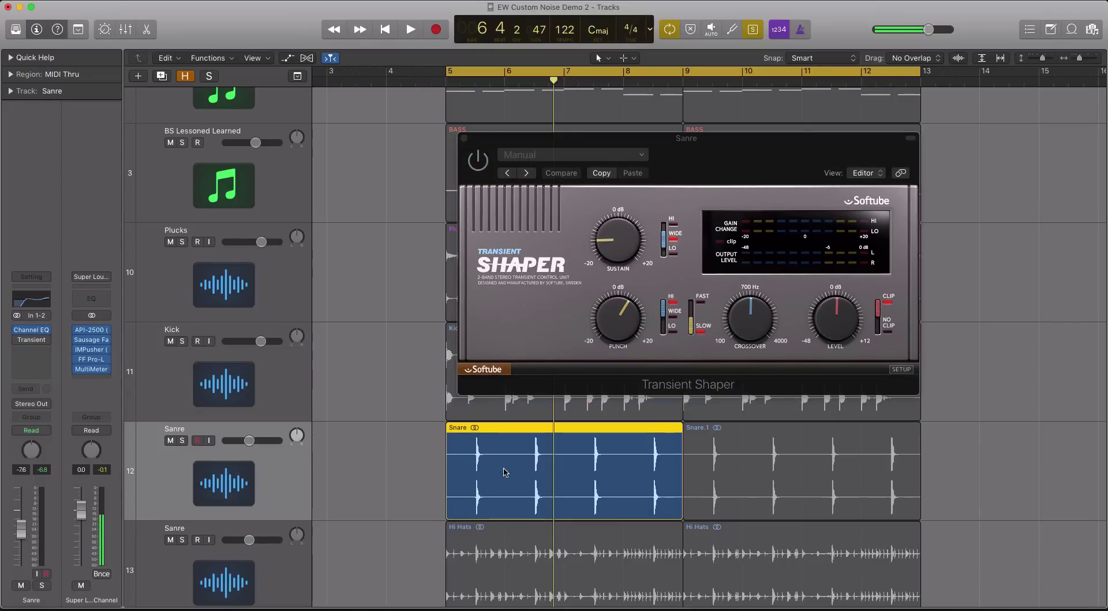
key(shift+space)
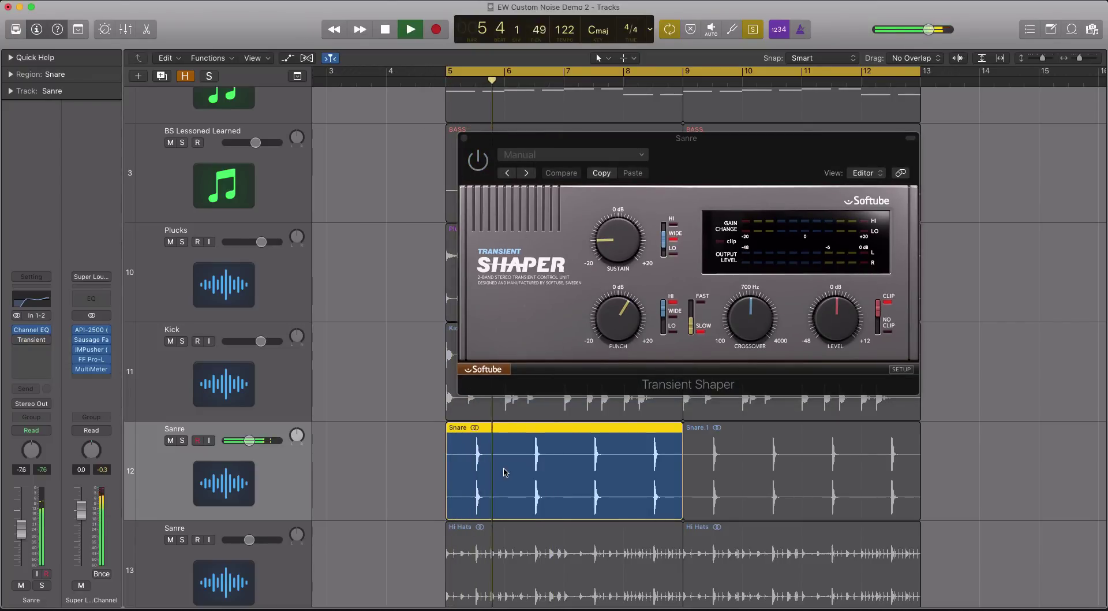
key(space)
click(492, 172)
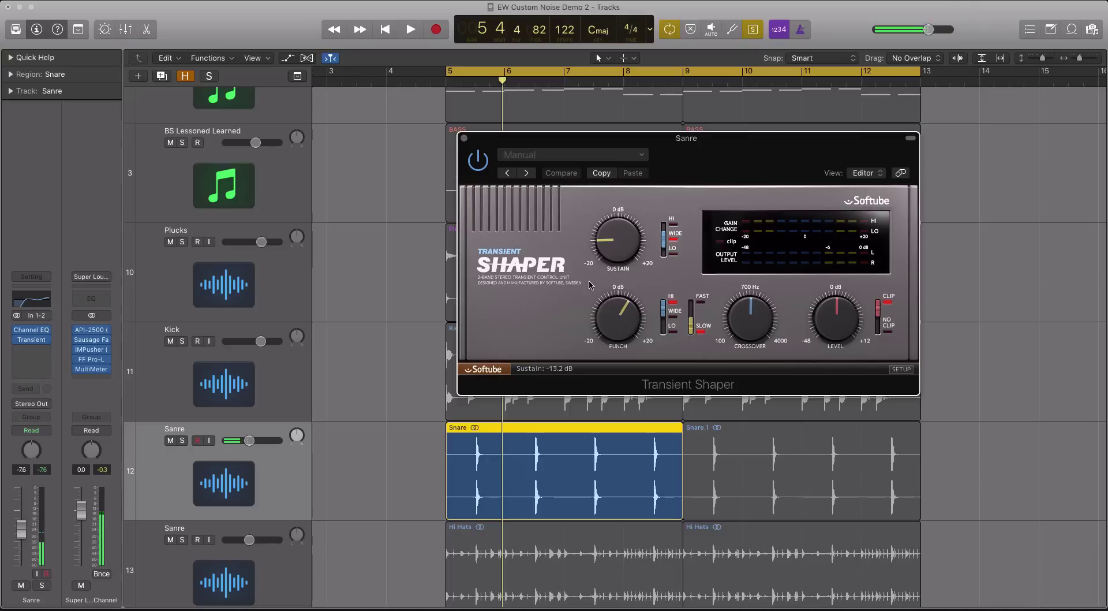
key(shift+space)
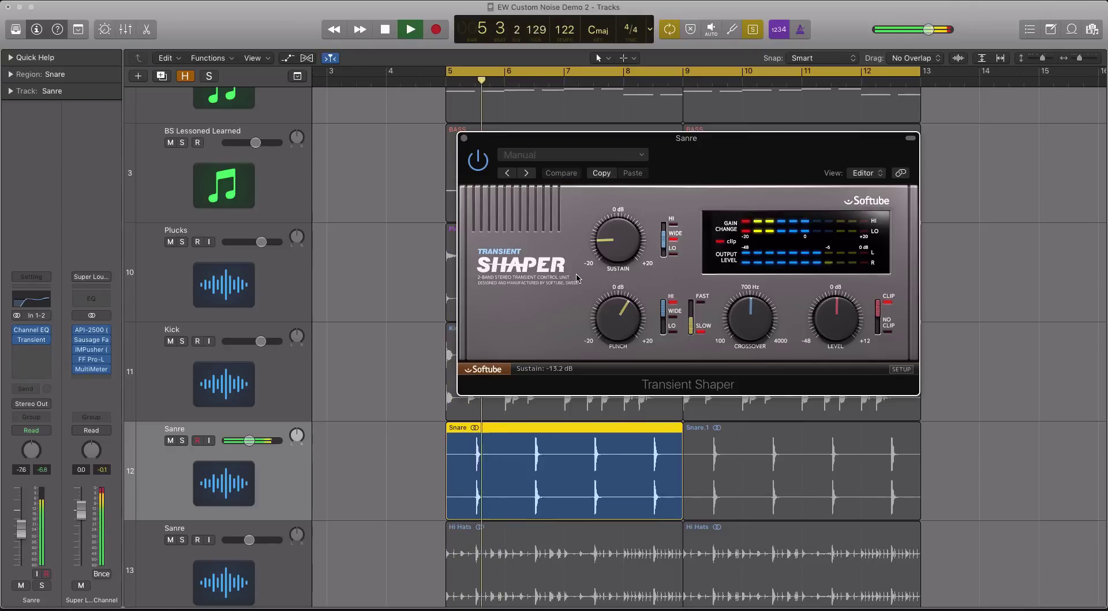
key(space)
- Set the snare Transient Shaper's Sustain to -10.2 dB, then unsolo, close the plug-in and play the full mix
drag(612, 237, 612, 234)
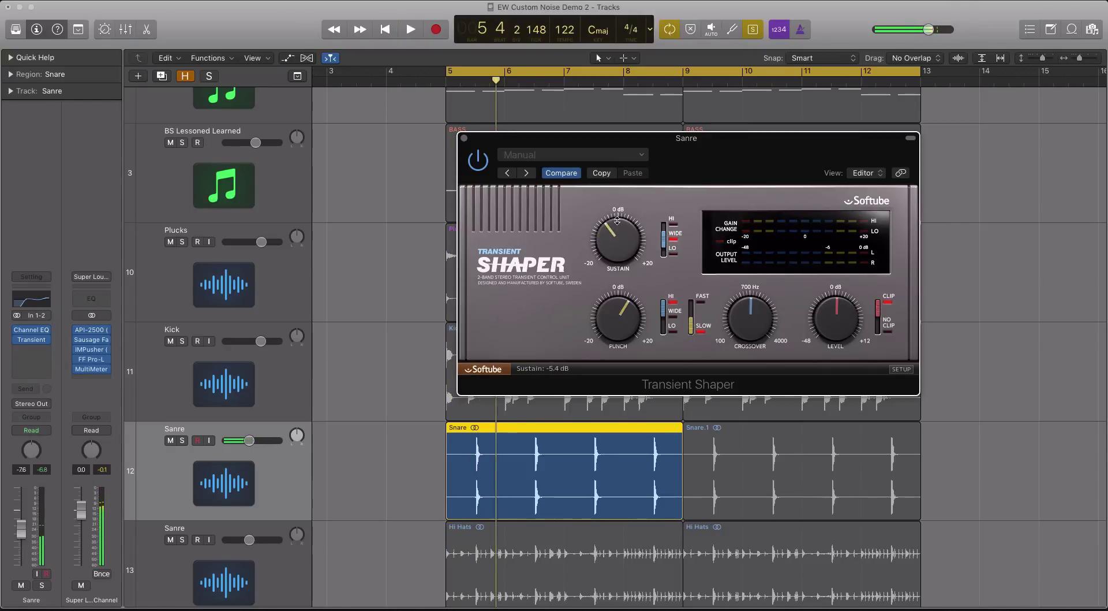
key(ctrl+s)
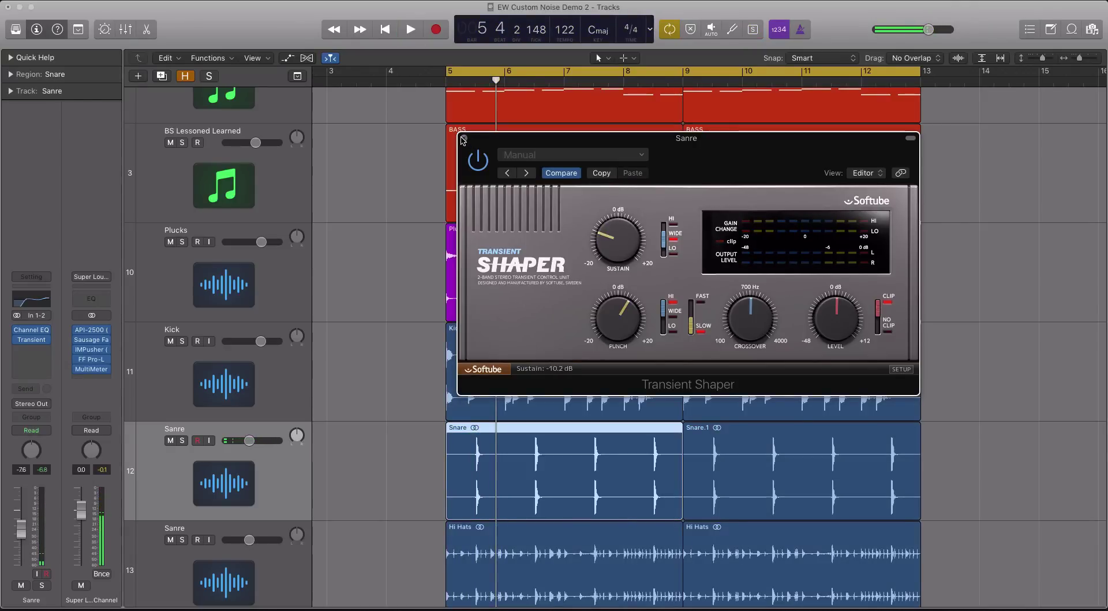
click(464, 140)
key(shift+space)
key(super+Right)
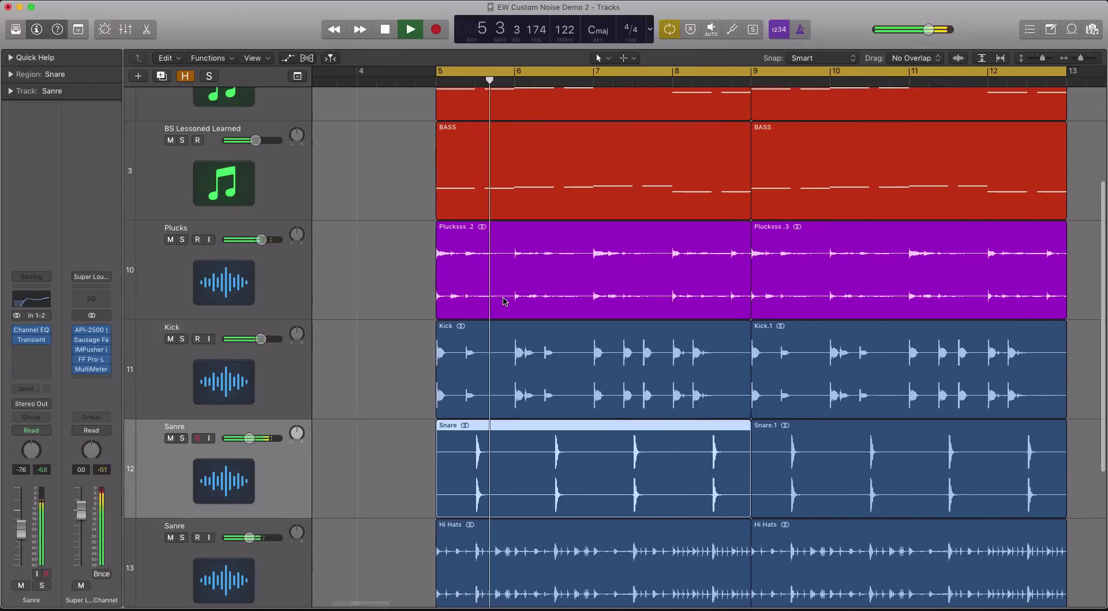
- On the Plucks track's Transient Shaper, set Sustain to about 2 dB and Punch to 2.0 dB during playback, then close it and stop
click(280, 268)
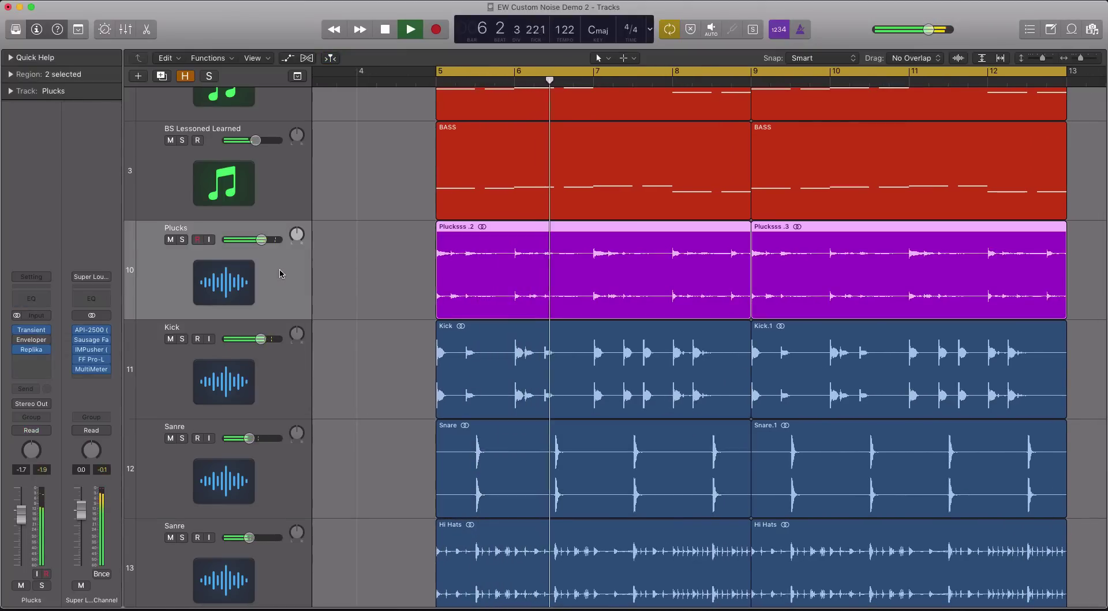
click(48, 330)
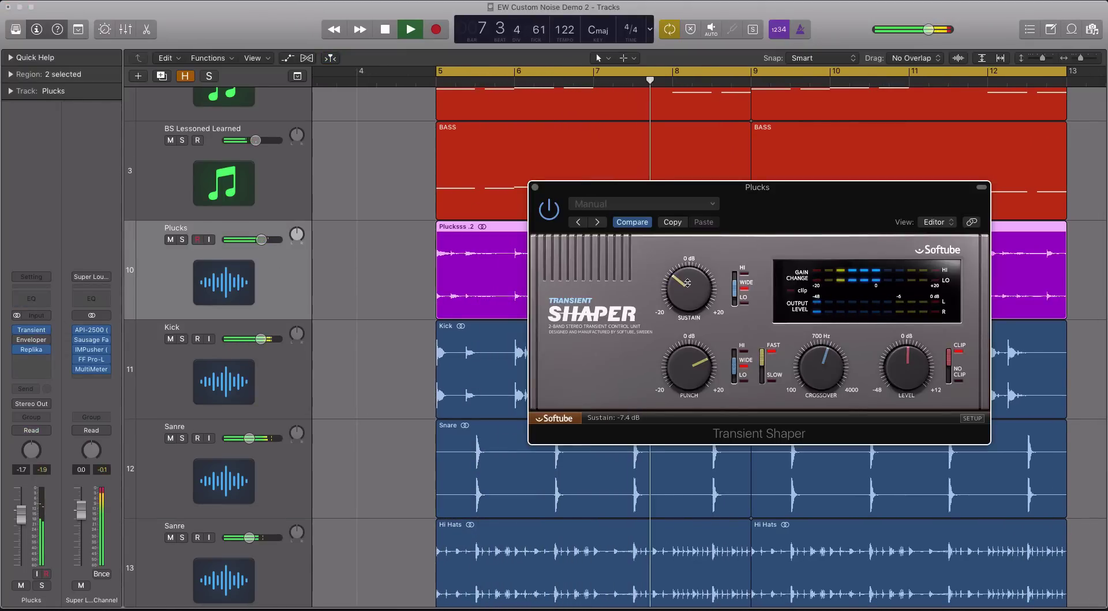
drag(698, 361, 699, 375)
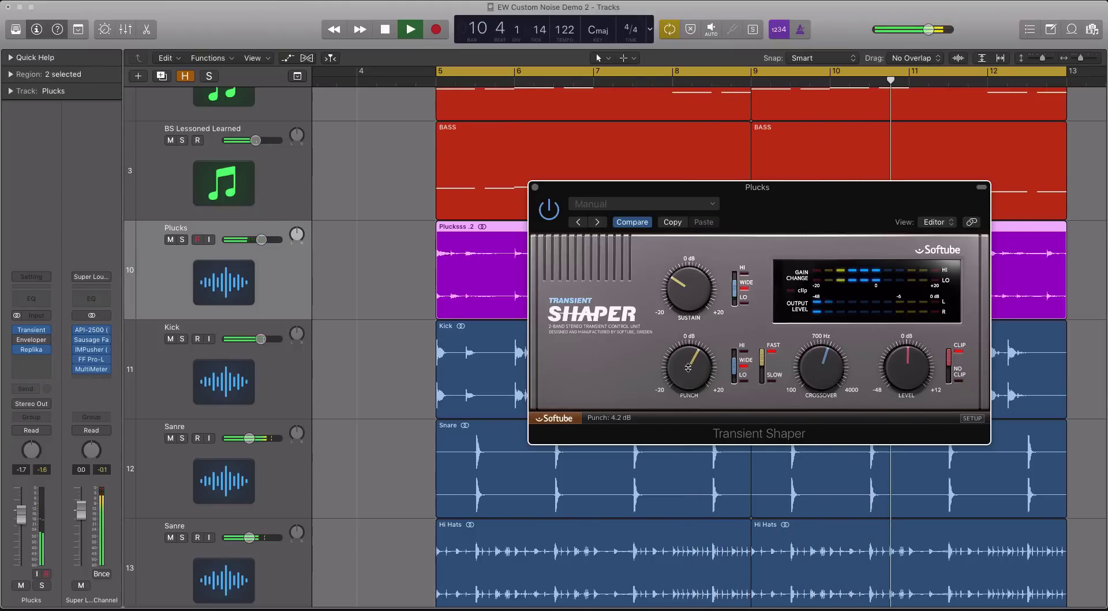
drag(690, 291, 691, 270)
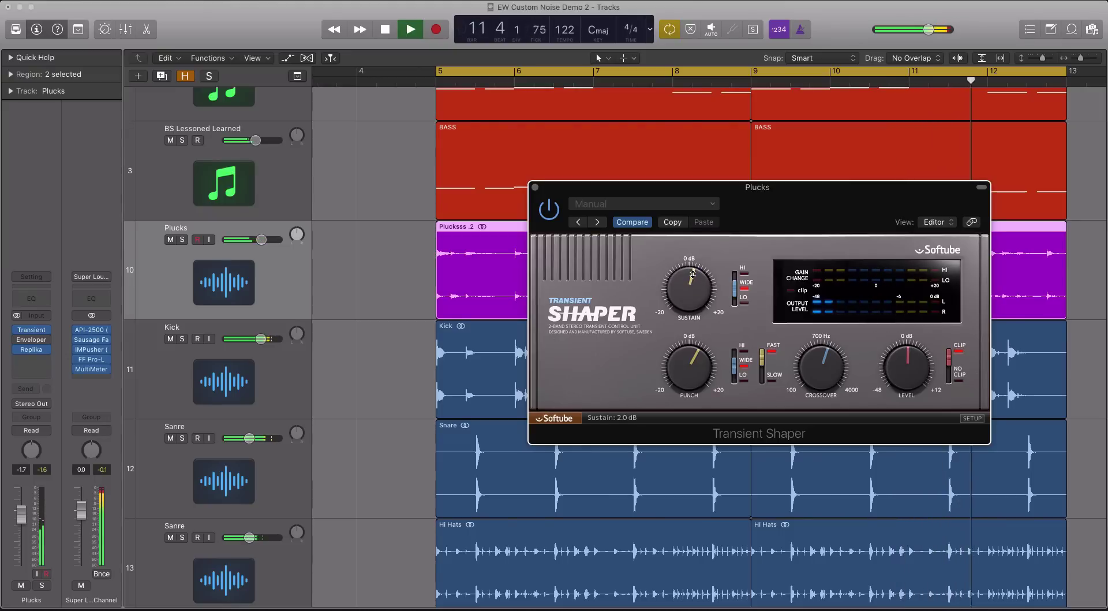
drag(692, 368, 692, 381)
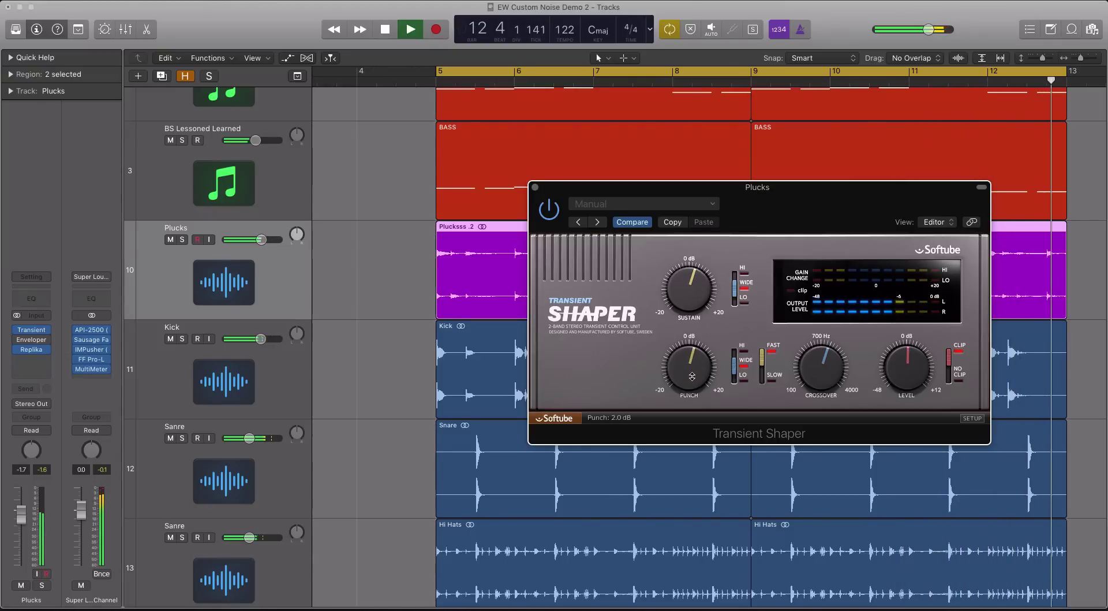
click(535, 186)
key(space)
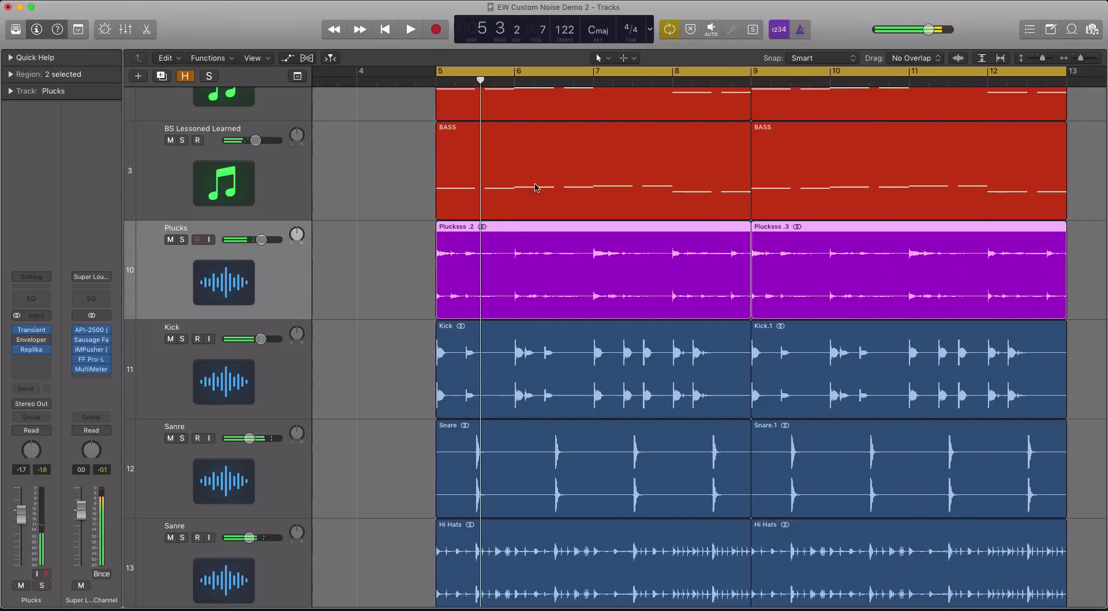
- Show the whole arrangement and review the Plucks track's Transient Shaper settings, then close the plug-in window
key(super+Up)
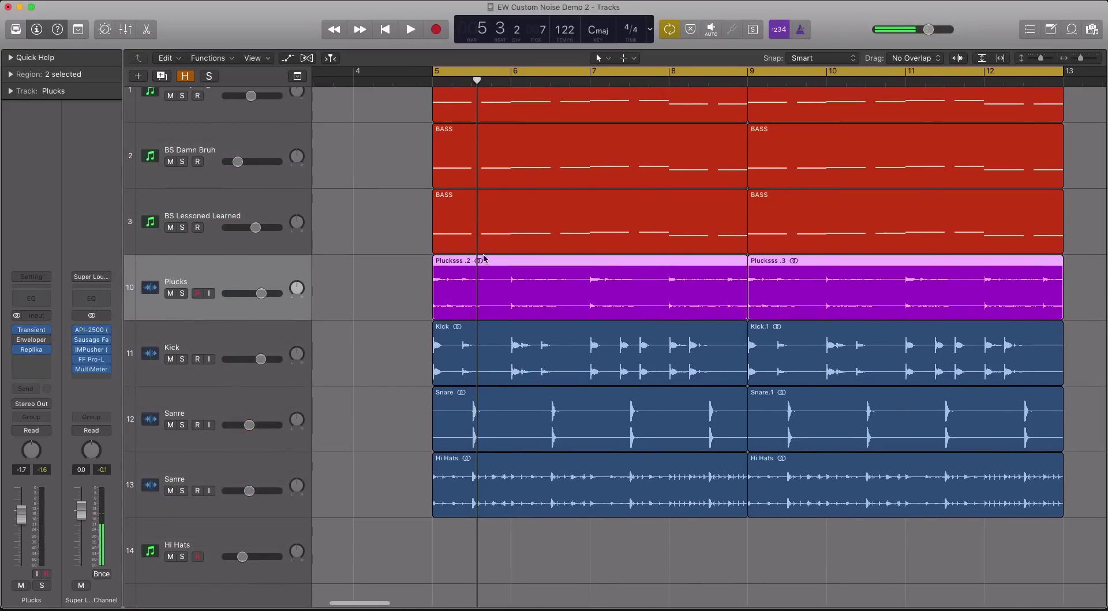
key(super+Left)
key(super+Up)
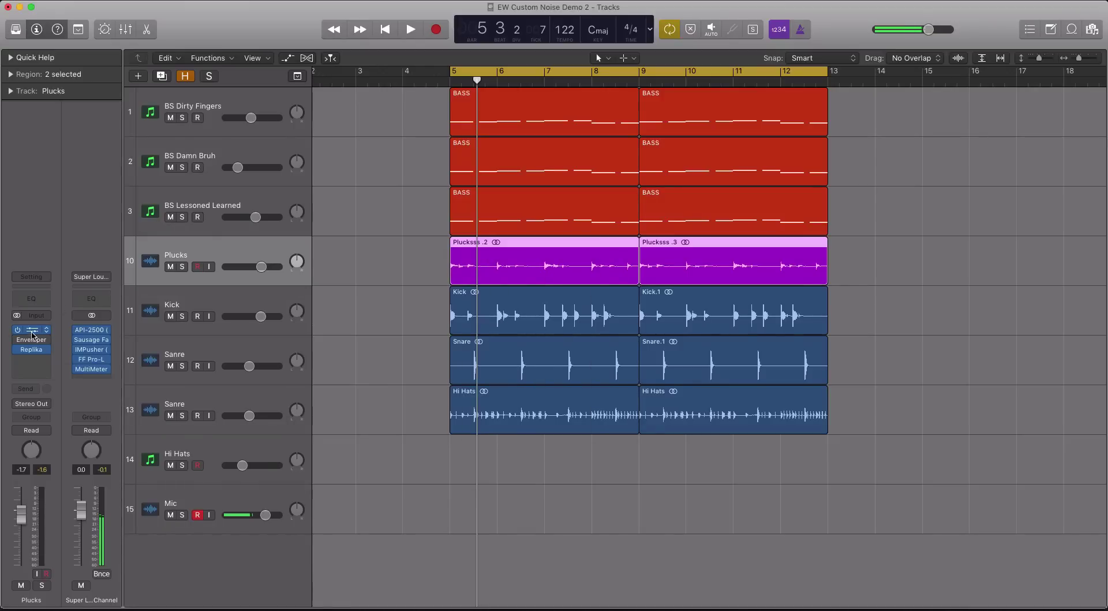
click(31, 330)
drag(658, 194, 563, 205)
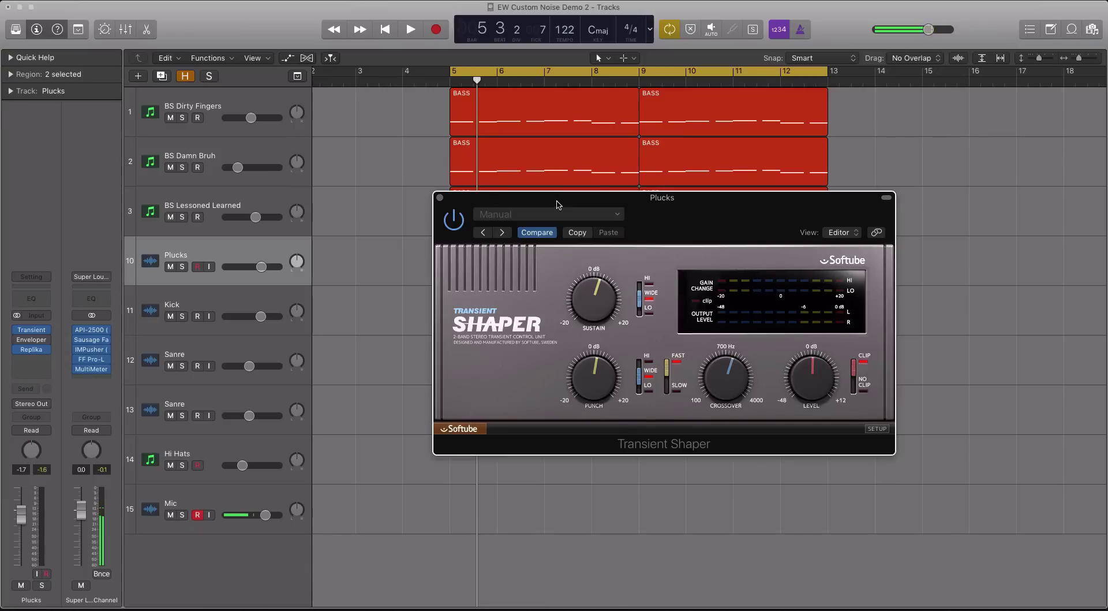
click(440, 198)
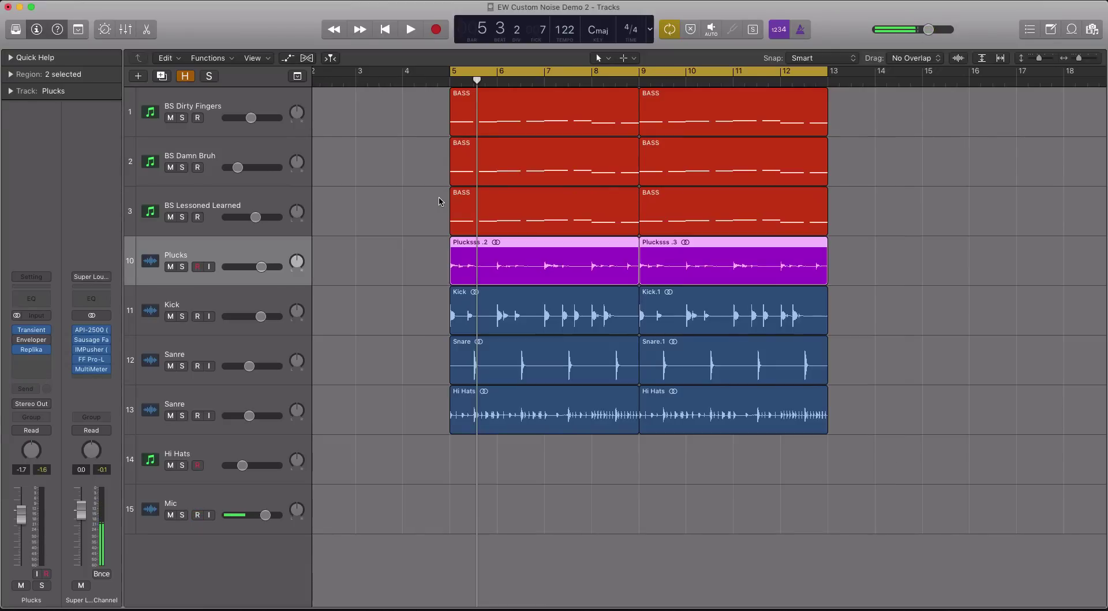